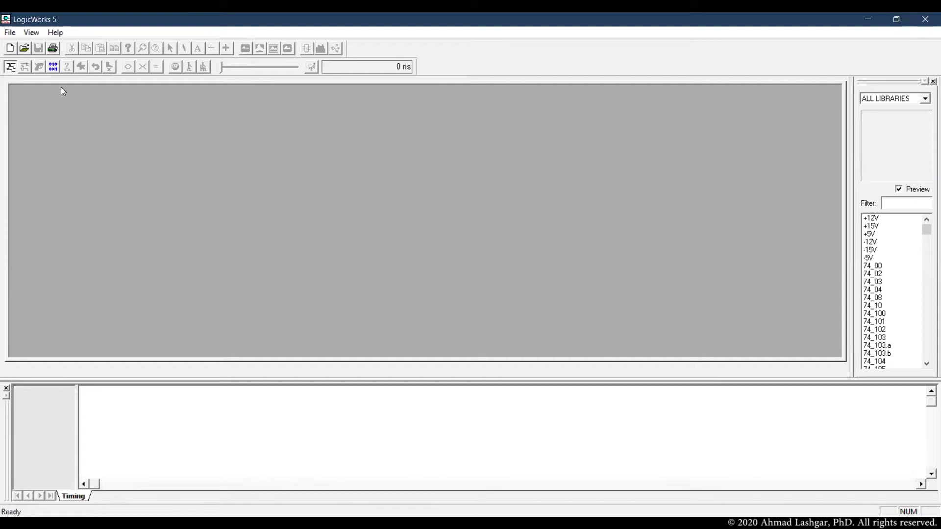
- Create a new blank circuit document
{"action": "left_click", "coordinate": [10, 32]}
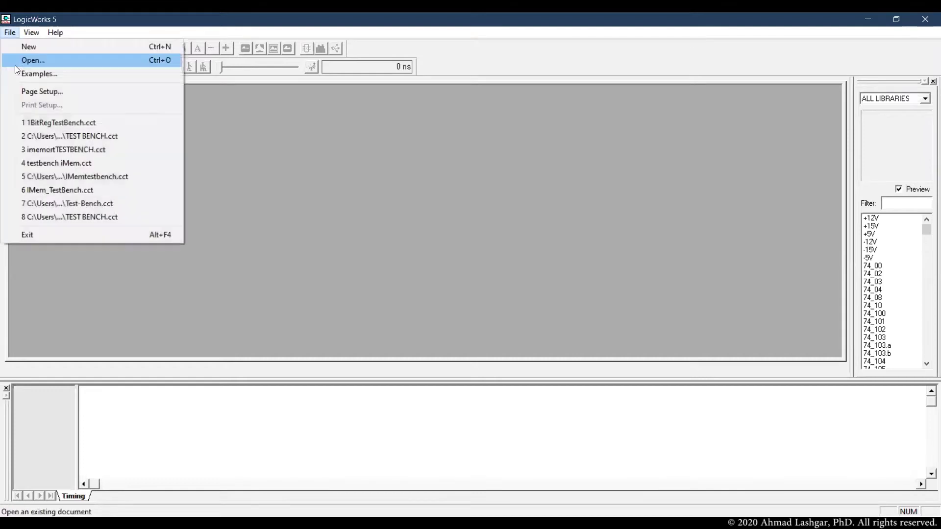
{"action": "left_click", "coordinate": [57, 48]}
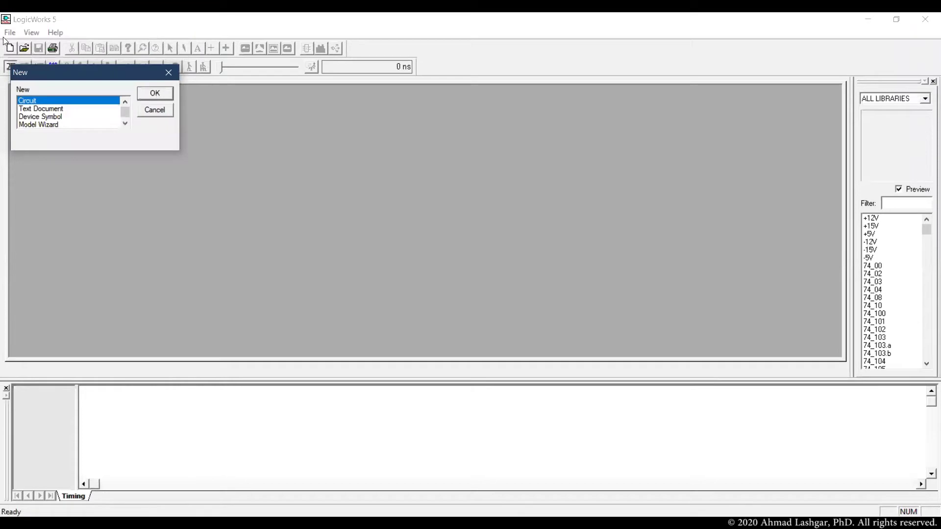
{"action": "left_click", "coordinate": [157, 96]}
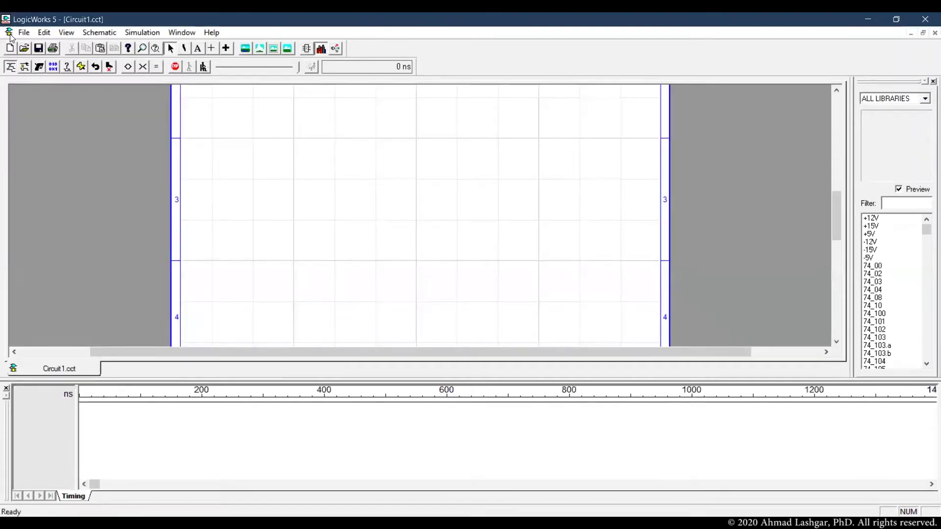
- Load the CPUProject.clf part library and preview its 1BitReg symbol
{"action": "left_click", "coordinate": [21, 33]}
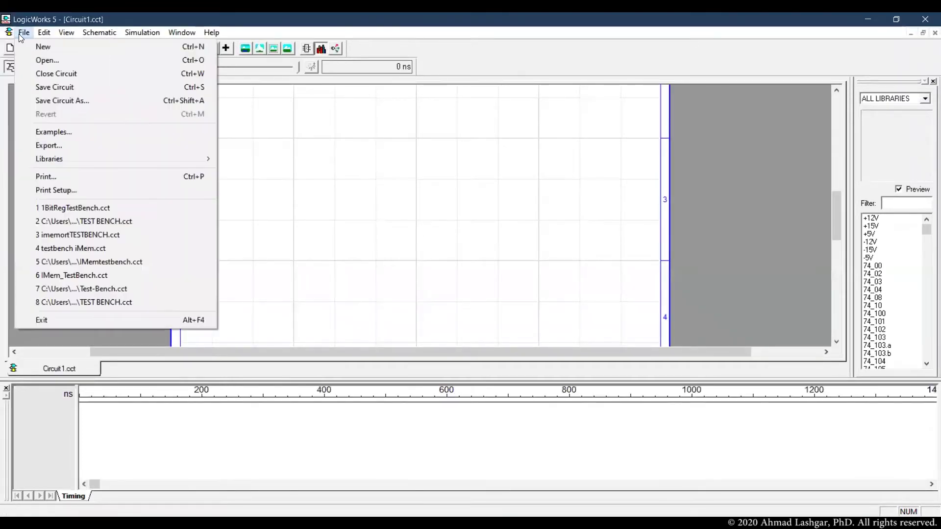
{"action": "mouse_move", "coordinate": [190, 158]}
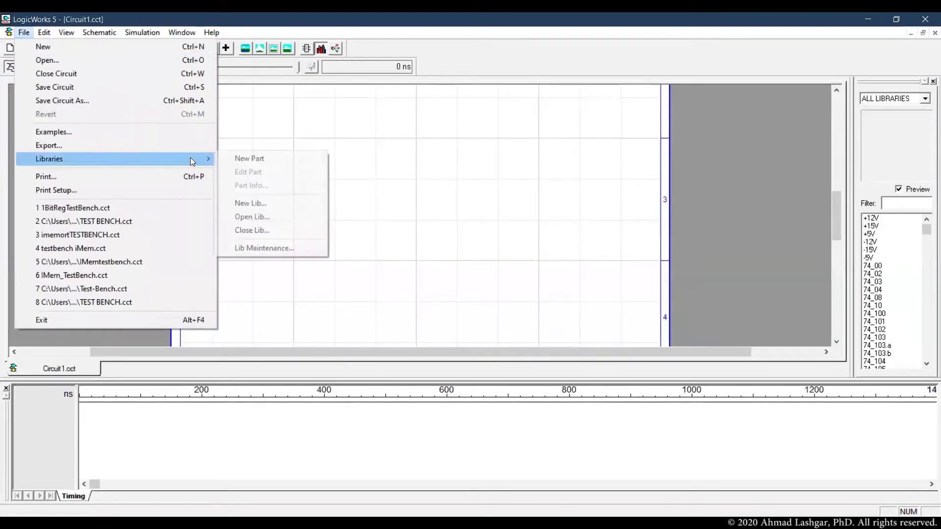
{"action": "left_click", "coordinate": [279, 221]}
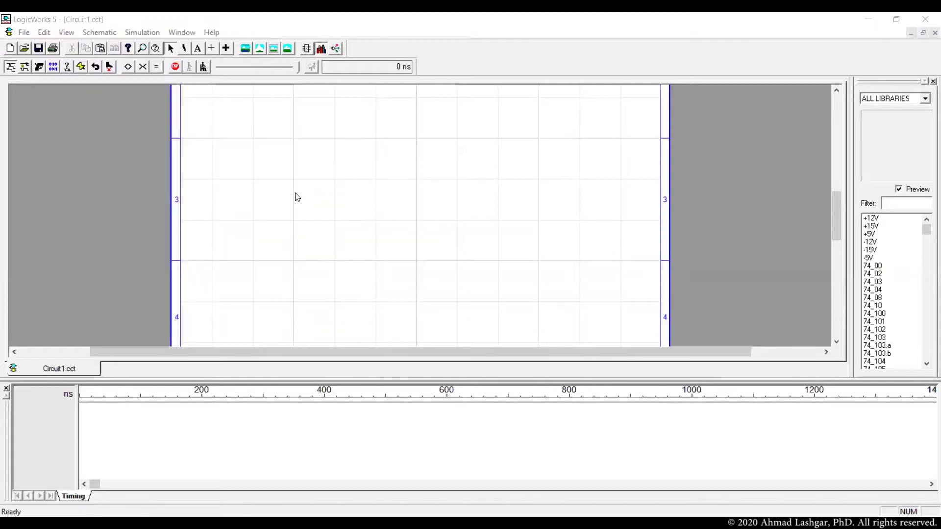
{"action": "left_click", "coordinate": [80, 96]}
{"action": "left_click", "coordinate": [229, 172]}
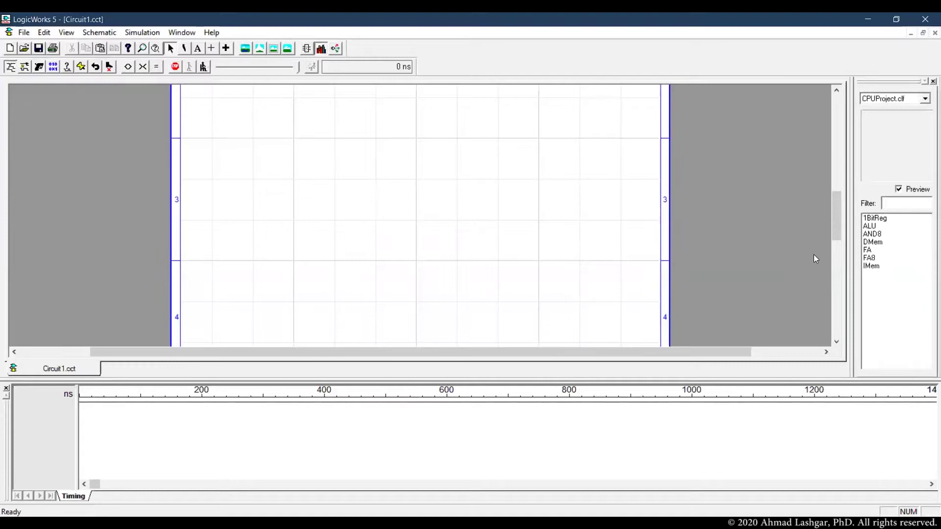
{"action": "left_click", "coordinate": [888, 222]}
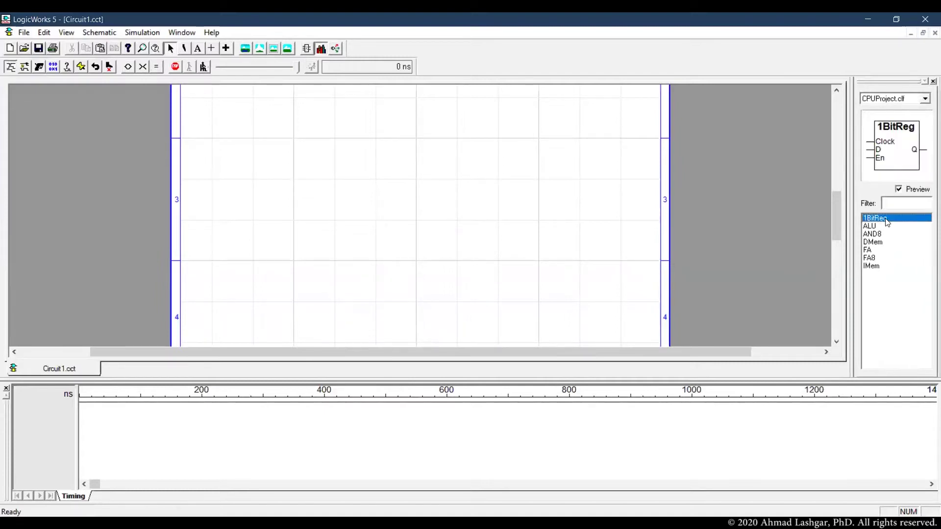
- Load the CSCI250.clf library from the CSCI250Library-v0.4 folder
{"action": "left_click", "coordinate": [24, 33]}
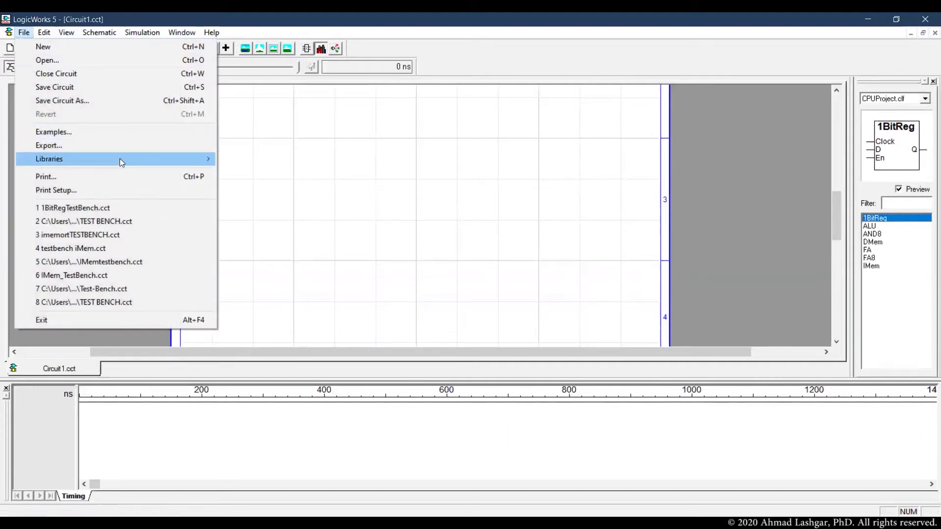
{"action": "mouse_move", "coordinate": [120, 158]}
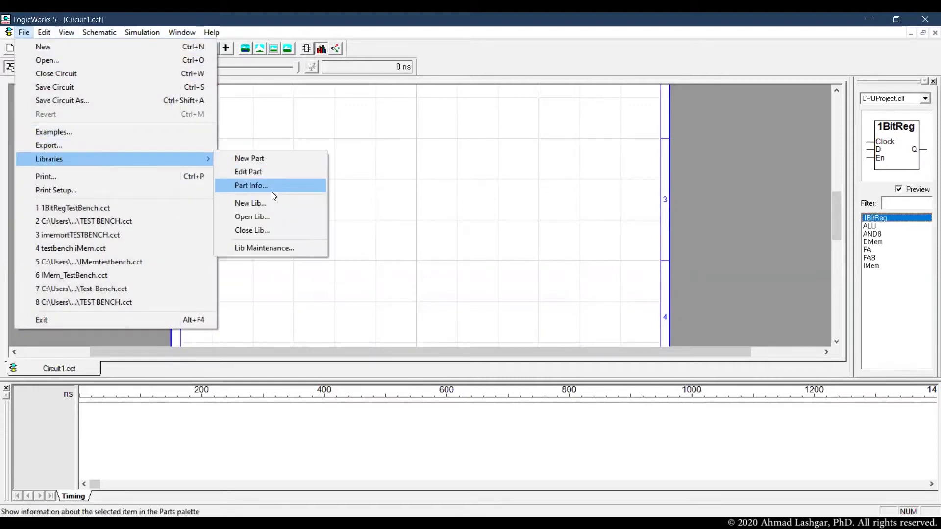
{"action": "left_click", "coordinate": [278, 216]}
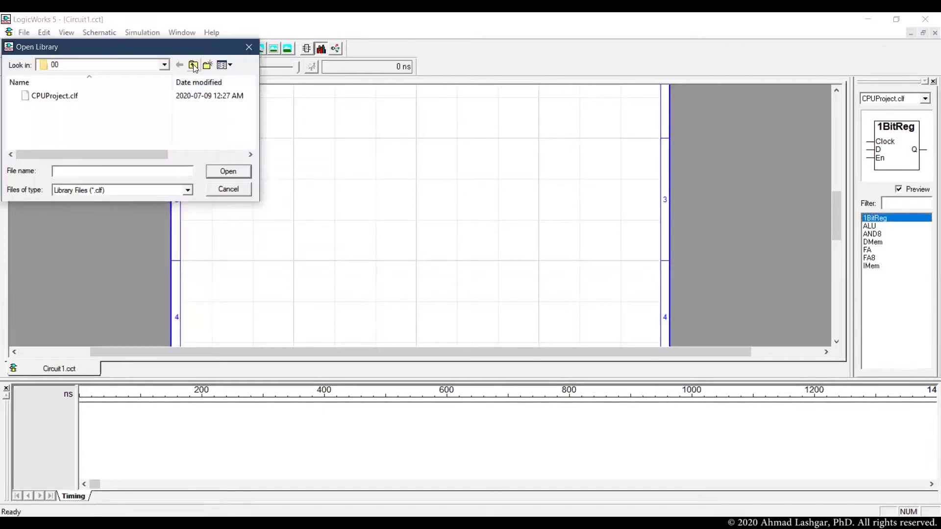
{"action": "left_click", "coordinate": [193, 65]}
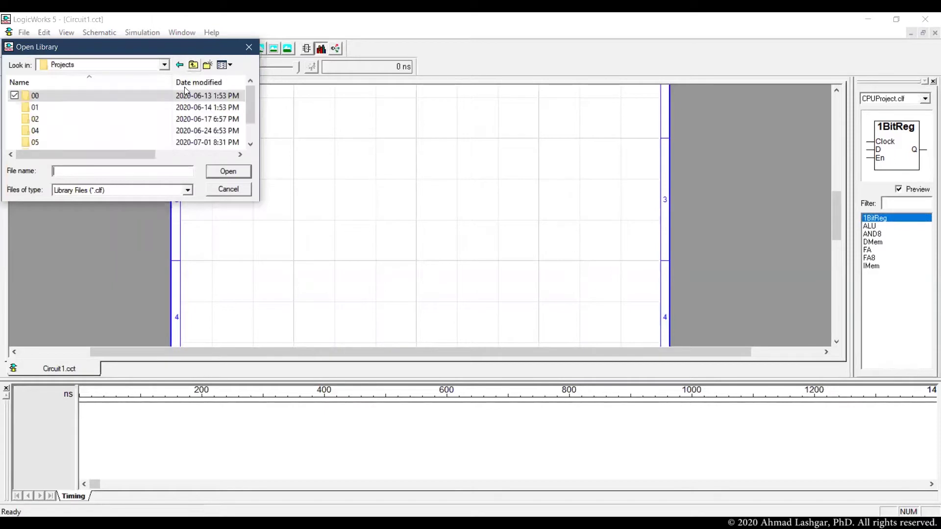
{"action": "double_click", "coordinate": [49, 105]}
{"action": "left_click", "coordinate": [49, 95]}
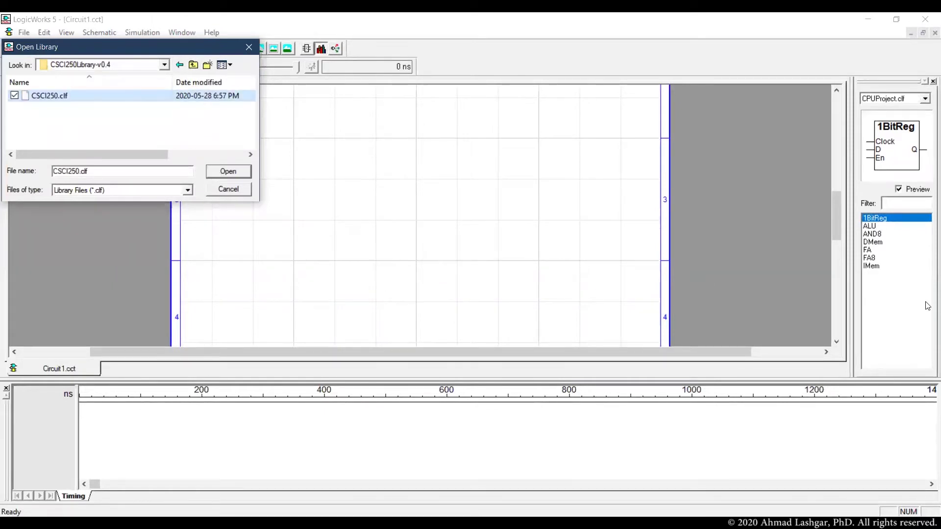
{"action": "left_click", "coordinate": [219, 175]}
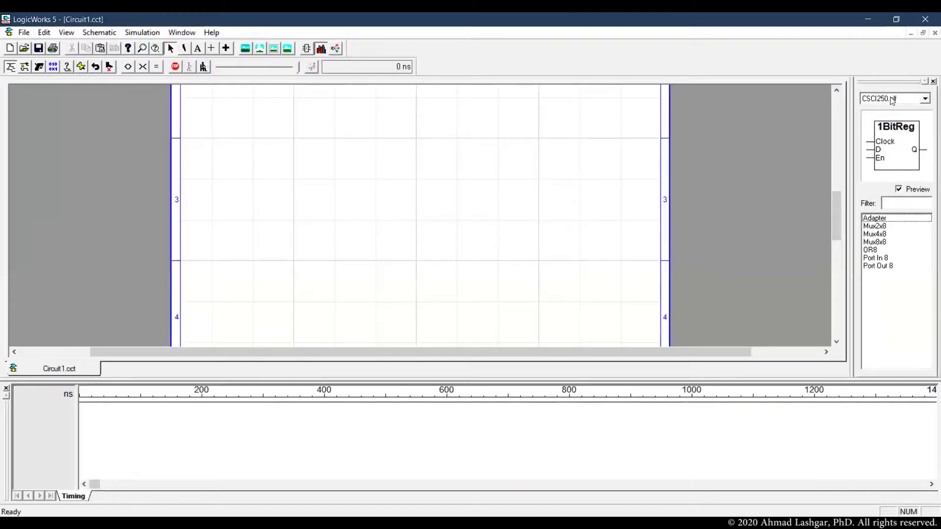
- Place four 1BitReg registers stacked in a column
{"action": "scroll", "coordinate": [893, 98], "scroll_direction": "up", "scroll_amount": 1}
{"action": "double_click", "coordinate": [875, 217]}
{"action": "left_click", "coordinate": [415, 154]}
{"action": "left_click", "coordinate": [414, 213]}
{"action": "left_click", "coordinate": [414, 269]}
{"action": "left_click", "coordinate": [414, 321]}
{"action": "key", "text": "Escape"}
- Copy and paste the four registers below to make eight, then zoom out
{"action": "scroll", "coordinate": [495, 149], "scroll_direction": "down", "scroll_amount": 1}
{"action": "left_click_drag", "start_coordinate": [496, 149], "coordinate": [367, 323]}
{"action": "key", "text": "ctrl+c"}
{"action": "key", "text": "ctrl+v"}
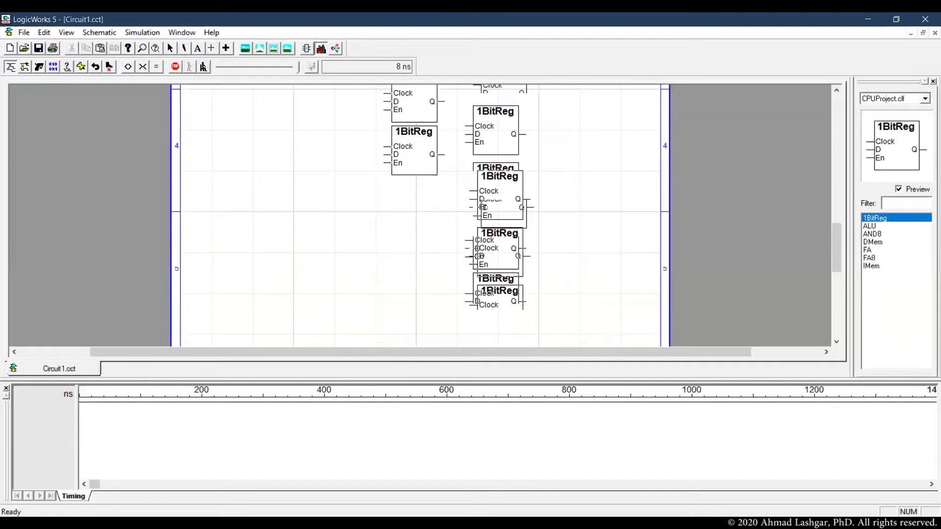
{"action": "scroll", "coordinate": [387, 196], "scroll_direction": "down", "scroll_amount": 3}
{"action": "left_click", "coordinate": [387, 126]}
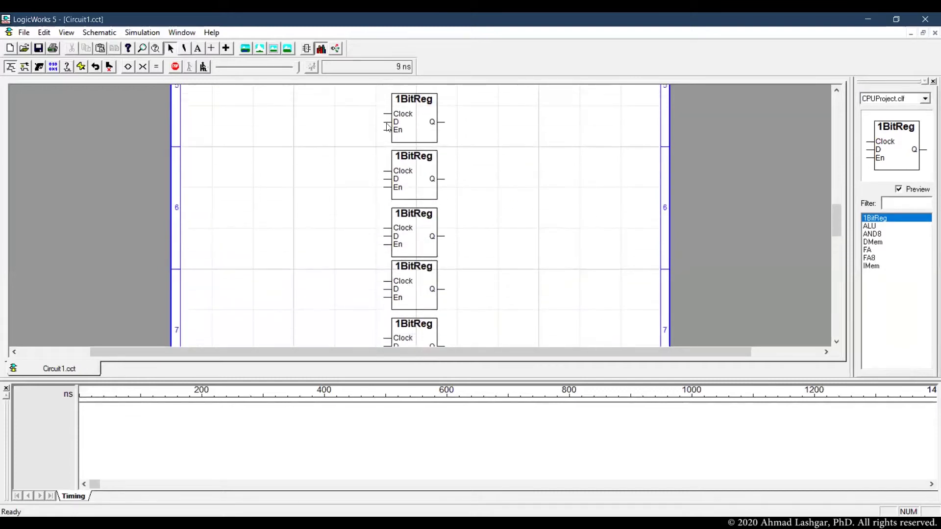
{"action": "left_click", "coordinate": [142, 66]}
{"action": "left_click", "coordinate": [143, 66]}
{"action": "right_click", "coordinate": [204, 103]}
{"action": "left_click", "coordinate": [291, 200]}
- Join every register's Clock pin to one shared clock wire
{"action": "left_click_drag", "start_coordinate": [400, 107], "coordinate": [401, 287]}
{"action": "left_click_drag", "start_coordinate": [400, 126], "coordinate": [361, 141]}
{"action": "scroll", "coordinate": [384, 157], "scroll_direction": "up", "scroll_amount": 2}
{"action": "left_click_drag", "start_coordinate": [401, 206], "coordinate": [363, 201]}
{"action": "scroll", "coordinate": [385, 238], "scroll_direction": "down", "scroll_amount": 2}
{"action": "left_click_drag", "start_coordinate": [401, 235], "coordinate": [361, 236]}
{"action": "mouse_move", "coordinate": [400, 269]}
{"action": "left_mouse_down"}
{"action": "mouse_move", "coordinate": [372, 281]}
{"action": "mouse_move", "coordinate": [361, 268]}
{"action": "mouse_move", "coordinate": [361, 314]}
{"action": "mouse_move", "coordinate": [345, 315]}
{"action": "left_mouse_up"}
{"action": "scroll", "coordinate": [361, 269], "scroll_direction": "down", "scroll_amount": 1}
{"action": "left_click_drag", "start_coordinate": [401, 284], "coordinate": [344, 284]}
{"action": "key", "text": "space"}
- Join every register's En pin to one shared enable wire
{"action": "scroll", "coordinate": [390, 147], "scroll_direction": "up", "scroll_amount": 2}
{"action": "scroll", "coordinate": [378, 336], "scroll_direction": "down", "scroll_amount": 2}
{"action": "left_click_drag", "start_coordinate": [373, 83], "coordinate": [373, 296]}
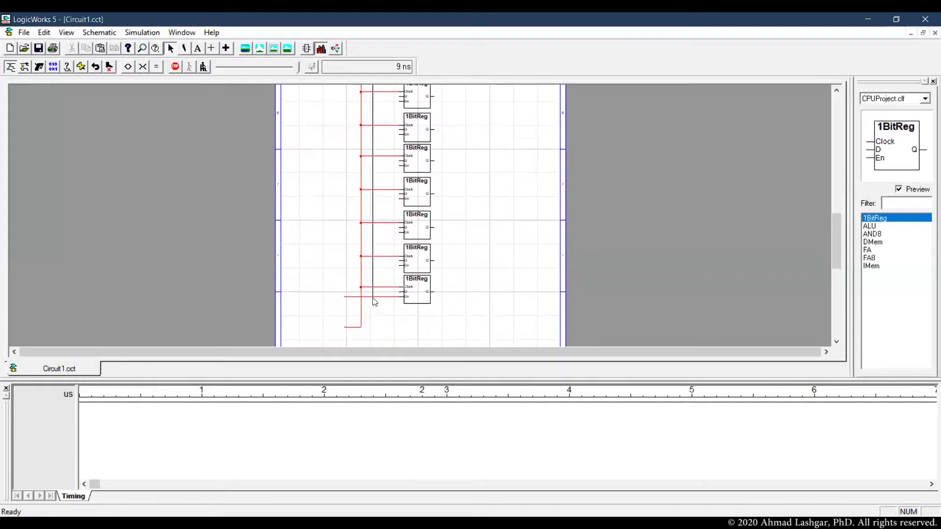
{"action": "left_click_drag", "start_coordinate": [401, 265], "coordinate": [373, 266]}
{"action": "left_click_drag", "start_coordinate": [401, 232], "coordinate": [373, 232]}
{"action": "left_click_drag", "start_coordinate": [401, 199], "coordinate": [373, 199]}
{"action": "left_click_drag", "start_coordinate": [401, 166], "coordinate": [373, 165]}
{"action": "left_click_drag", "start_coordinate": [400, 134], "coordinate": [373, 134]}
{"action": "left_click_drag", "start_coordinate": [401, 101], "coordinate": [372, 100]}
{"action": "left_click", "coordinate": [353, 297]}
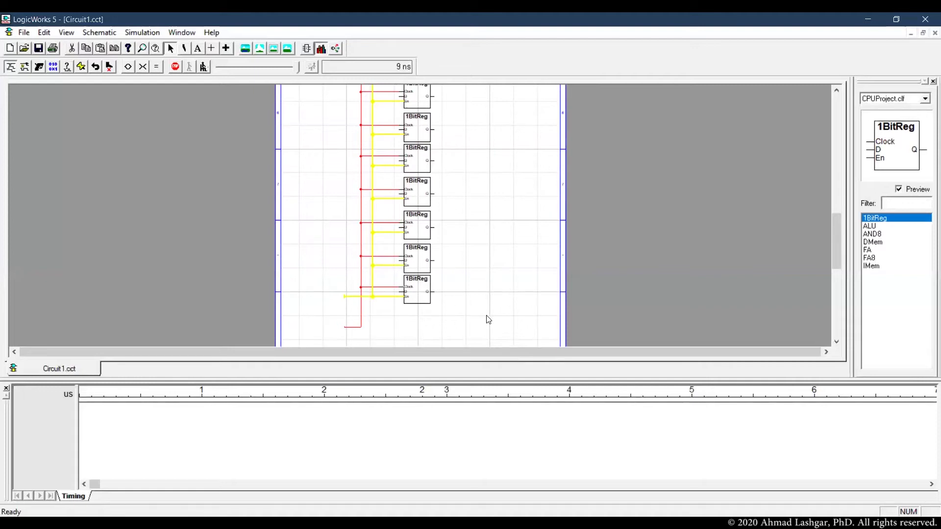
{"action": "right_click", "coordinate": [489, 259]}
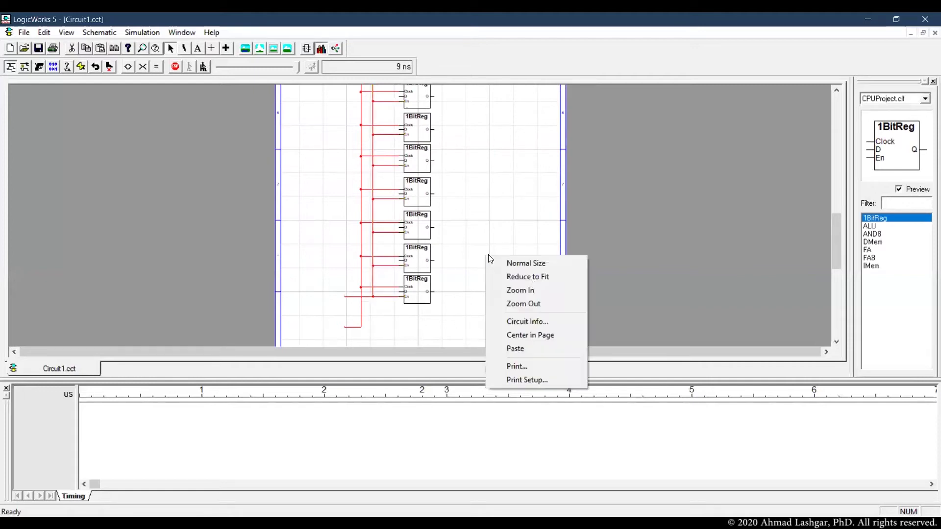
{"action": "left_click", "coordinate": [545, 295]}
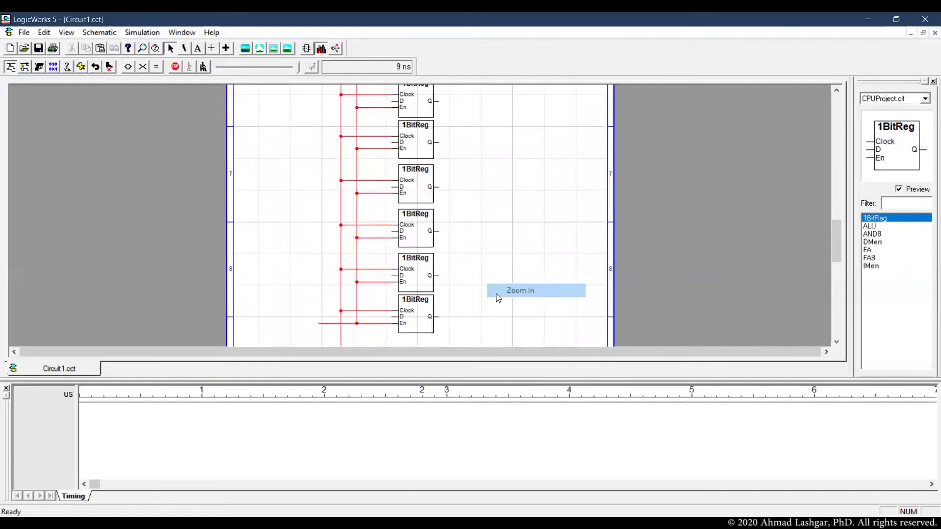
{"action": "left_click", "coordinate": [346, 270]}
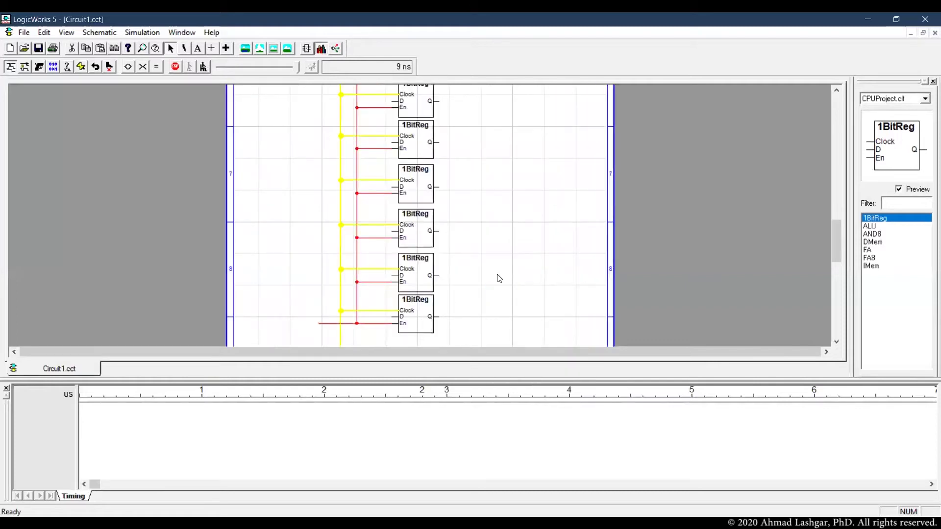
{"action": "scroll", "coordinate": [498, 286], "scroll_direction": "up", "scroll_amount": 1}
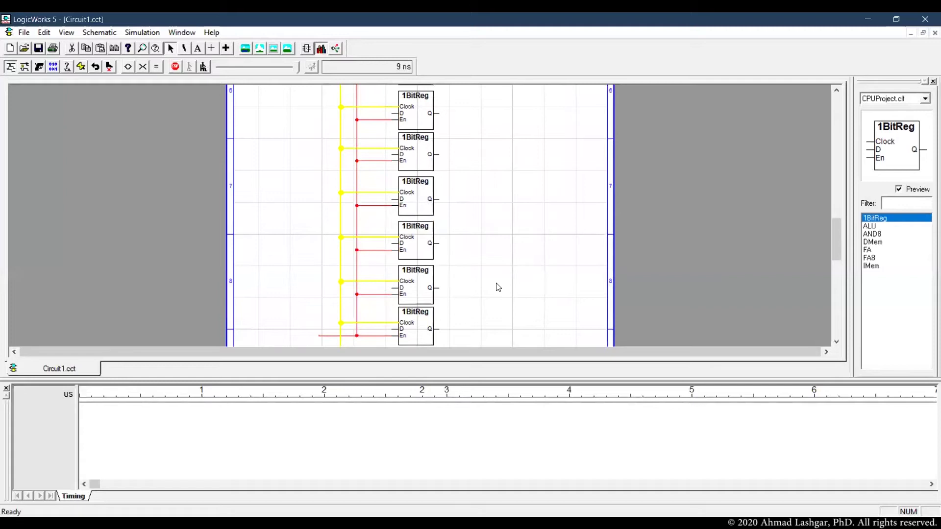
{"action": "scroll", "coordinate": [498, 287], "scroll_direction": "down", "scroll_amount": 1}
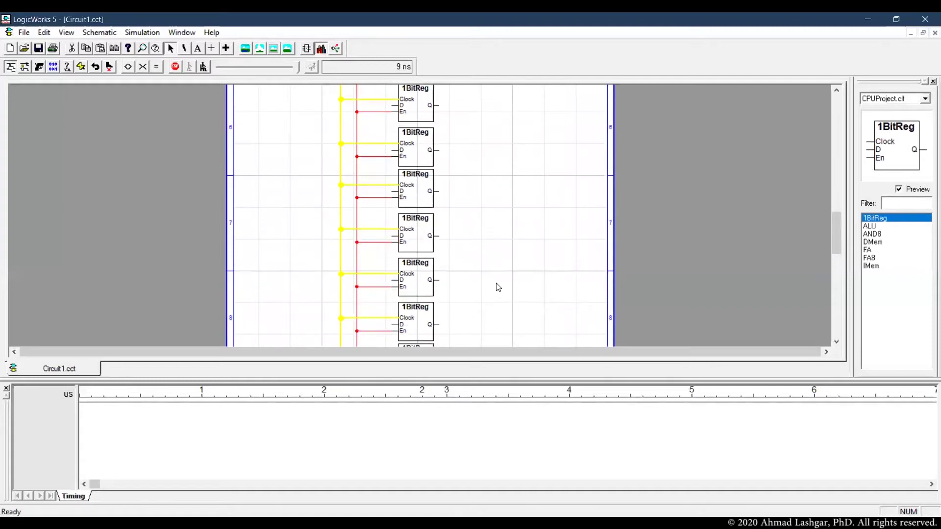
{"action": "scroll", "coordinate": [497, 287], "scroll_direction": "up", "scroll_amount": 6}
{"action": "left_click", "coordinate": [485, 214]}
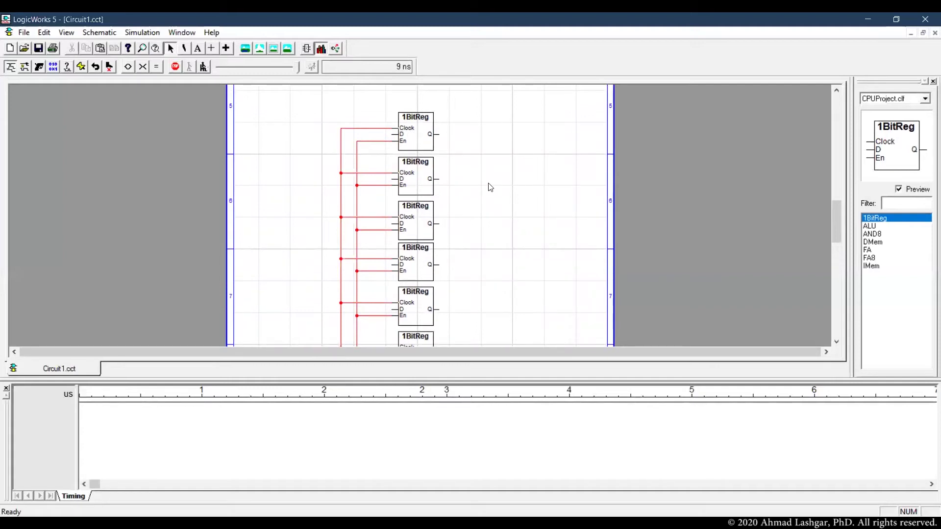
{"action": "left_click", "coordinate": [375, 142]}
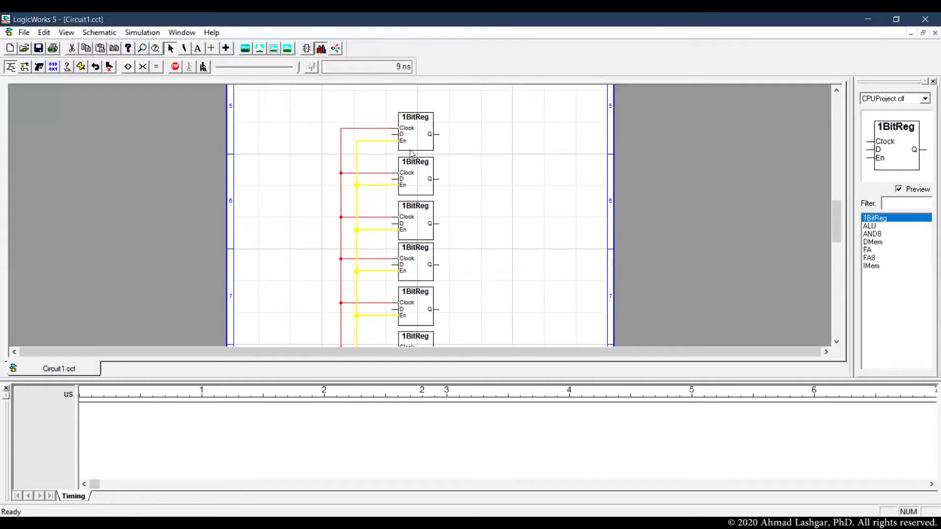
- Draw a wire left from the D input of each of the top four registers
{"action": "mouse_move", "coordinate": [391, 135]}
{"action": "left_mouse_down"}
{"action": "mouse_move", "coordinate": [298, 143]}
{"action": "mouse_move", "coordinate": [296, 154]}
{"action": "left_mouse_up"}
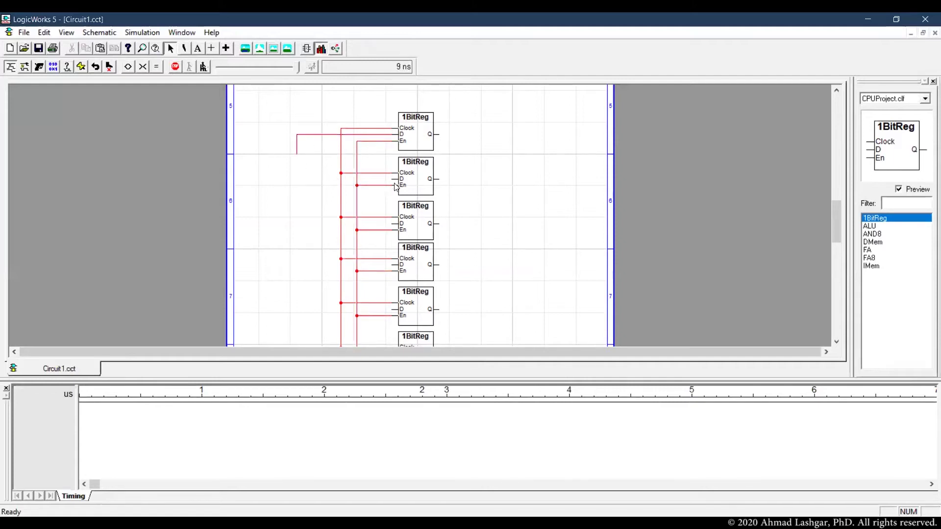
{"action": "left_click_drag", "start_coordinate": [395, 179], "coordinate": [296, 179]}
{"action": "left_click_drag", "start_coordinate": [393, 227], "coordinate": [297, 224]}
{"action": "left_click_drag", "start_coordinate": [391, 268], "coordinate": [297, 265]}
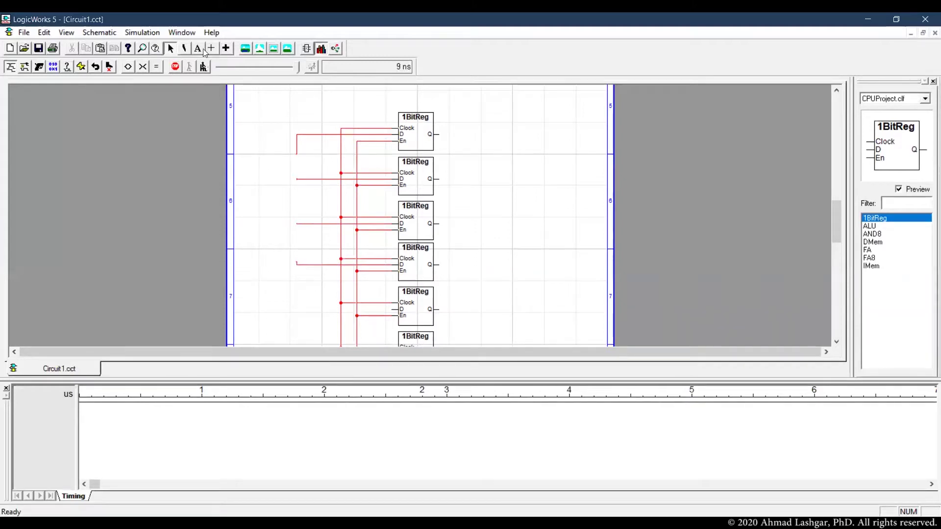
{"action": "left_click", "coordinate": [97, 34]}
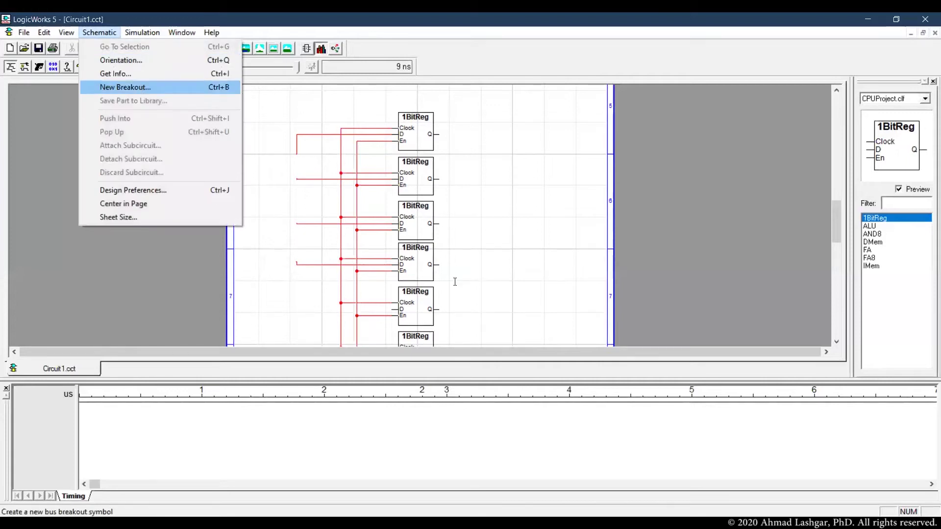
- Create an A0..7 bus breakout and attach it to the bus
{"action": "left_click", "coordinate": [141, 92]}
{"action": "type", "text": "A0..7"}
{"action": "key", "text": "Return"}
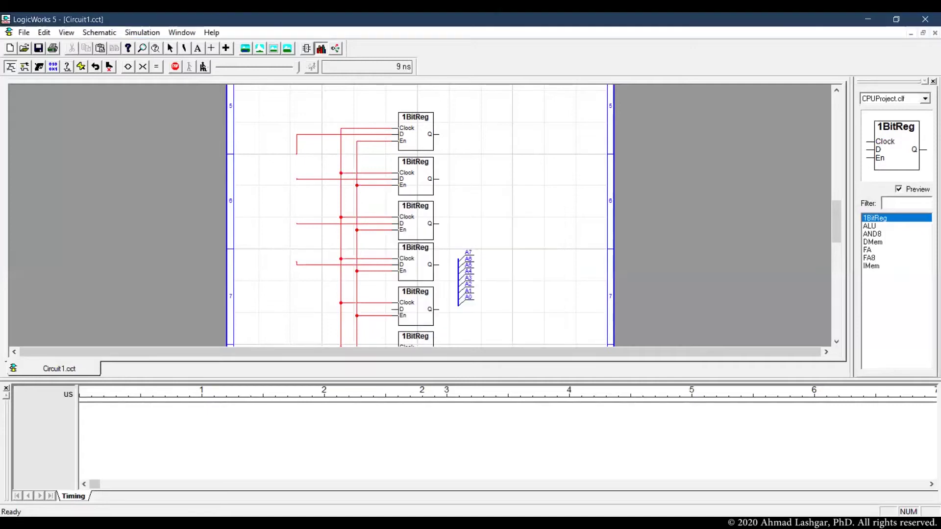
{"action": "left_click", "coordinate": [233, 252]}
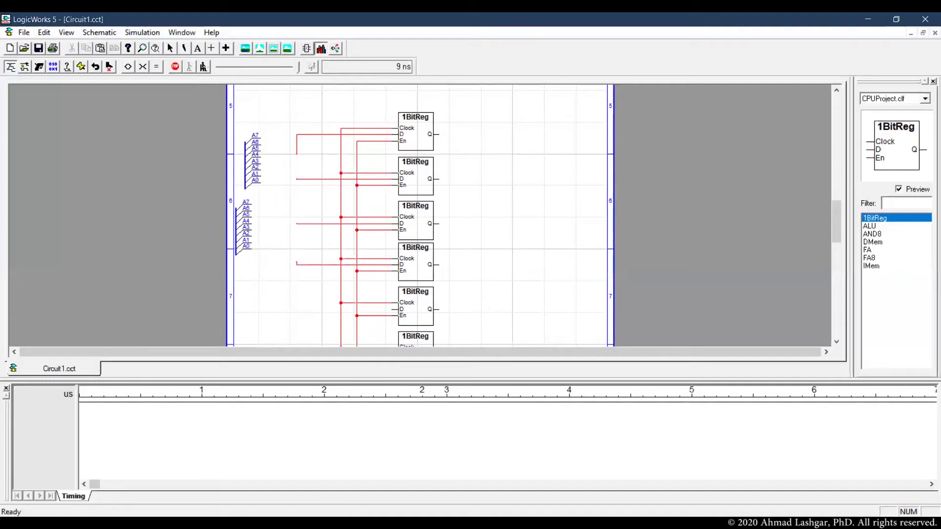
{"action": "key", "text": "Escape"}
- Wire breakout pins A7–A0 to the registers' D inputs
{"action": "mouse_move", "coordinate": [298, 157]}
{"action": "left_mouse_down"}
{"action": "mouse_move", "coordinate": [267, 162]}
{"action": "mouse_move", "coordinate": [253, 208]}
{"action": "mouse_move", "coordinate": [277, 211]}
{"action": "mouse_move", "coordinate": [297, 180]}
{"action": "mouse_move", "coordinate": [297, 192]}
{"action": "mouse_move", "coordinate": [259, 192]}
{"action": "mouse_move", "coordinate": [308, 226]}
{"action": "mouse_move", "coordinate": [296, 221]}
{"action": "mouse_move", "coordinate": [296, 258]}
{"action": "mouse_move", "coordinate": [268, 221]}
{"action": "mouse_move", "coordinate": [303, 263]}
{"action": "left_mouse_up"}
{"action": "scroll", "coordinate": [288, 269], "scroll_direction": "down", "scroll_amount": 1}
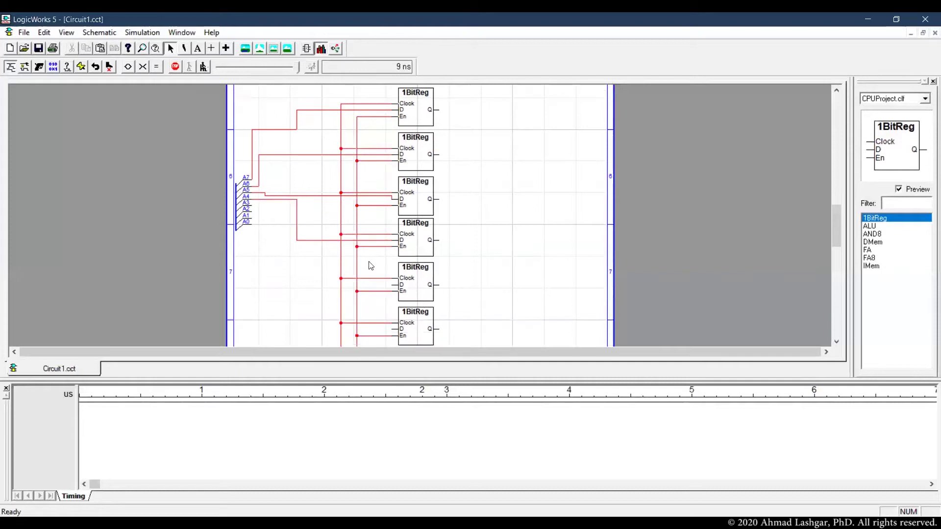
{"action": "mouse_move", "coordinate": [396, 285]}
{"action": "left_mouse_down"}
{"action": "mouse_move", "coordinate": [291, 211]}
{"action": "mouse_move", "coordinate": [252, 205]}
{"action": "mouse_move", "coordinate": [289, 317]}
{"action": "mouse_move", "coordinate": [285, 301]}
{"action": "left_mouse_up"}
{"action": "mouse_move", "coordinate": [251, 215]}
{"action": "left_mouse_down"}
{"action": "mouse_move", "coordinate": [272, 313]}
{"action": "mouse_move", "coordinate": [397, 312]}
{"action": "left_mouse_up"}
{"action": "scroll", "coordinate": [272, 314], "scroll_direction": "down", "scroll_amount": 2}
{"action": "mouse_move", "coordinate": [249, 164]}
{"action": "left_mouse_down"}
{"action": "mouse_move", "coordinate": [261, 321]}
{"action": "mouse_move", "coordinate": [396, 309]}
{"action": "left_mouse_up"}
{"action": "scroll", "coordinate": [261, 321], "scroll_direction": "down", "scroll_amount": 2}
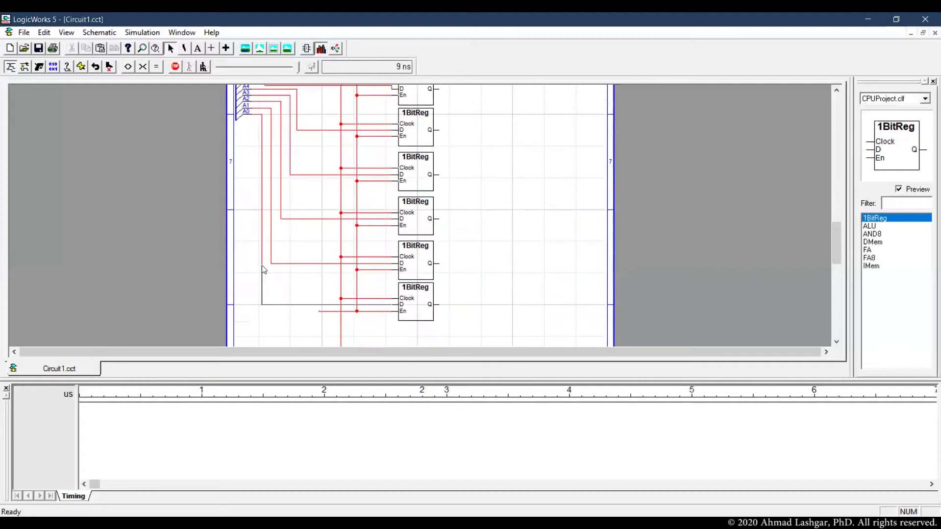
{"action": "scroll", "coordinate": [261, 262], "scroll_direction": "down", "scroll_amount": 3}
{"action": "scroll", "coordinate": [234, 262], "scroll_direction": "up", "scroll_amount": 3}
- Add a second breakout for the input bus and extend the Clock, En and input wires left
{"action": "mouse_move", "coordinate": [236, 208]}
{"action": "left_mouse_down"}
{"action": "mouse_move", "coordinate": [189, 270]}
{"action": "mouse_move", "coordinate": [191, 215]}
{"action": "left_mouse_up"}
{"action": "key", "text": "Return"}
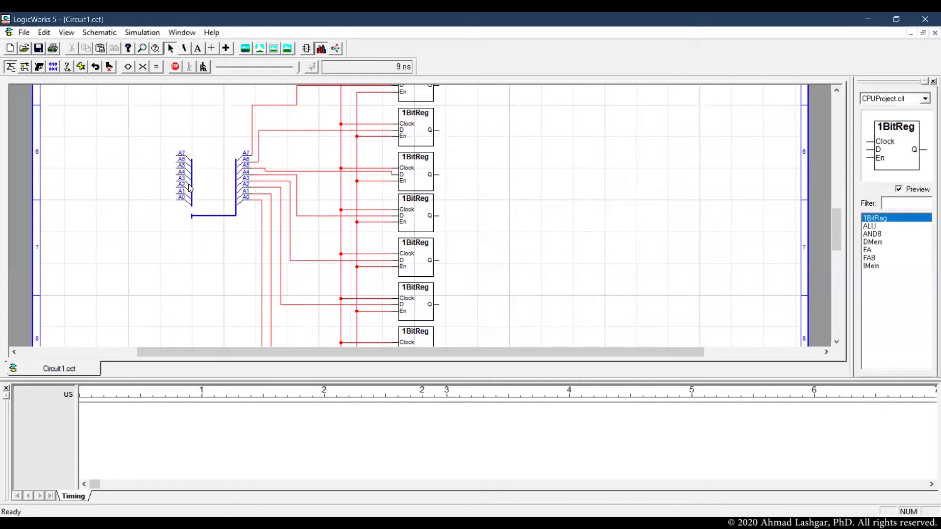
{"action": "scroll", "coordinate": [225, 299], "scroll_direction": "down", "scroll_amount": 3}
{"action": "left_click_drag", "start_coordinate": [299, 269], "coordinate": [324, 343]}
{"action": "scroll", "coordinate": [324, 343], "scroll_direction": "down", "scroll_amount": 2}
{"action": "left_click_drag", "start_coordinate": [248, 307], "coordinate": [243, 159]}
{"action": "scroll", "coordinate": [277, 307], "scroll_direction": "up", "scroll_amount": 3}
{"action": "scroll", "coordinate": [285, 278], "scroll_direction": "down", "scroll_amount": 1}
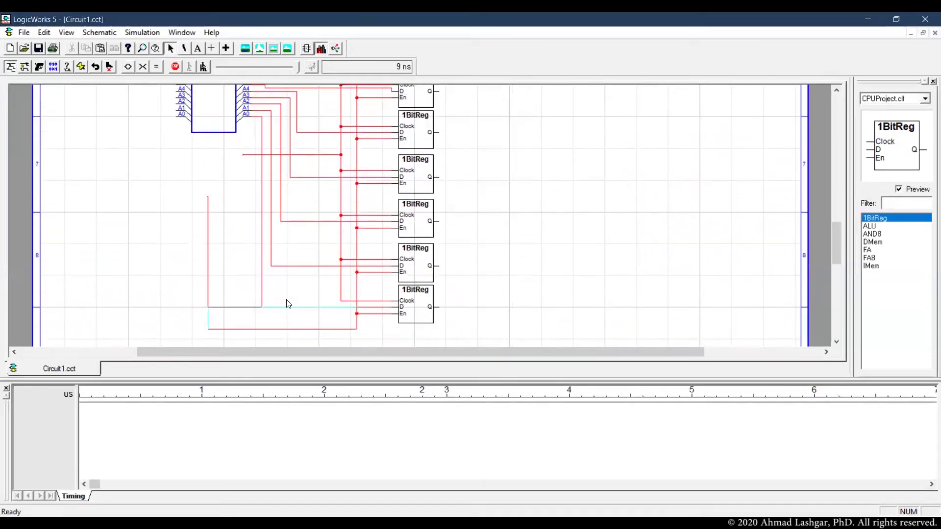
{"action": "left_click_drag", "start_coordinate": [286, 330], "coordinate": [287, 196]}
{"action": "left_click_drag", "start_coordinate": [244, 154], "coordinate": [208, 162]}
- Add a new A7–A0 breakout to the right of the registers
{"action": "scroll", "coordinate": [566, 240], "scroll_direction": "up", "scroll_amount": 2}
{"action": "scroll", "coordinate": [566, 241], "scroll_direction": "up", "scroll_amount": 1}
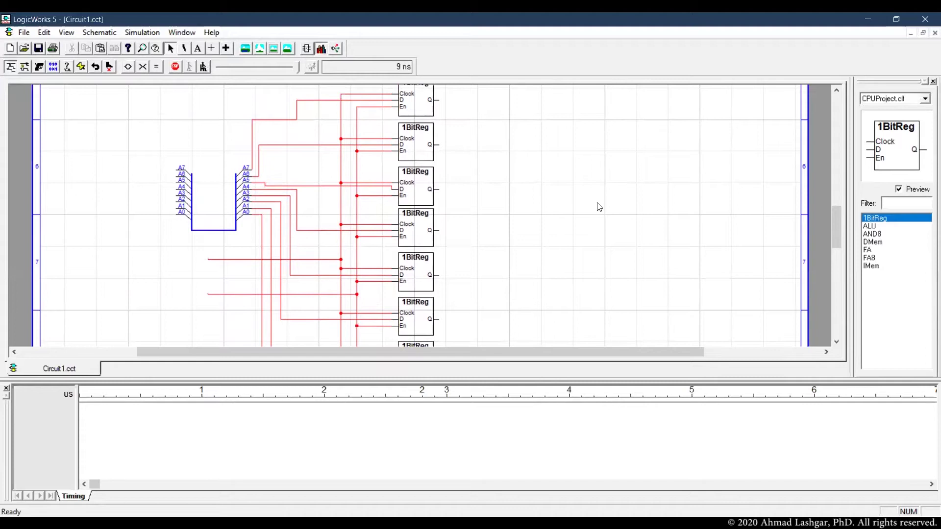
{"action": "scroll", "coordinate": [599, 206], "scroll_direction": "up", "scroll_amount": 1}
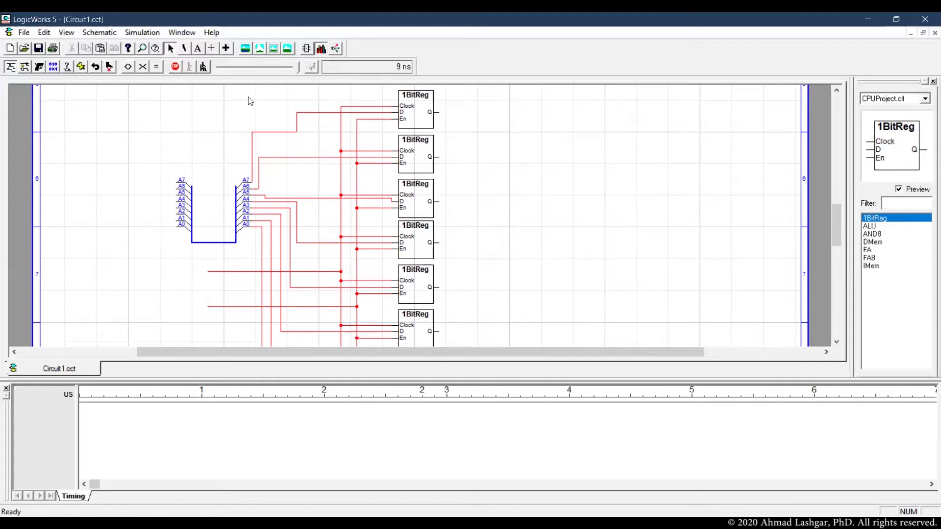
{"action": "left_click", "coordinate": [100, 32]}
{"action": "left_click", "coordinate": [127, 85]}
{"action": "left_click", "coordinate": [474, 319]}
{"action": "left_click", "coordinate": [520, 230]}
- Wire each register's Q output to pins A7–A0 and extend the output bus right
{"action": "left_click_drag", "start_coordinate": [513, 206], "coordinate": [515, 112]}
{"action": "left_click_drag", "start_coordinate": [512, 213], "coordinate": [493, 202]}
{"action": "left_click_drag", "start_coordinate": [435, 202], "coordinate": [440, 243]}
{"action": "left_click_drag", "start_coordinate": [438, 287], "coordinate": [513, 233]}
{"action": "scroll", "coordinate": [490, 263], "scroll_direction": "down", "scroll_amount": 3}
{"action": "left_click_drag", "start_coordinate": [513, 165], "coordinate": [436, 258]}
{"action": "left_click_drag", "start_coordinate": [513, 172], "coordinate": [472, 271]}
{"action": "left_click_drag", "start_coordinate": [435, 303], "coordinate": [472, 271]}
{"action": "scroll", "coordinate": [450, 287], "scroll_direction": "down", "scroll_amount": 2}
{"action": "mouse_move", "coordinate": [513, 178]}
{"action": "left_mouse_down"}
{"action": "mouse_move", "coordinate": [484, 268]}
{"action": "mouse_move", "coordinate": [485, 208]}
{"action": "left_mouse_up"}
{"action": "scroll", "coordinate": [487, 210], "scroll_direction": "up", "scroll_amount": 5}
{"action": "left_click_drag", "start_coordinate": [574, 283], "coordinate": [573, 281]}
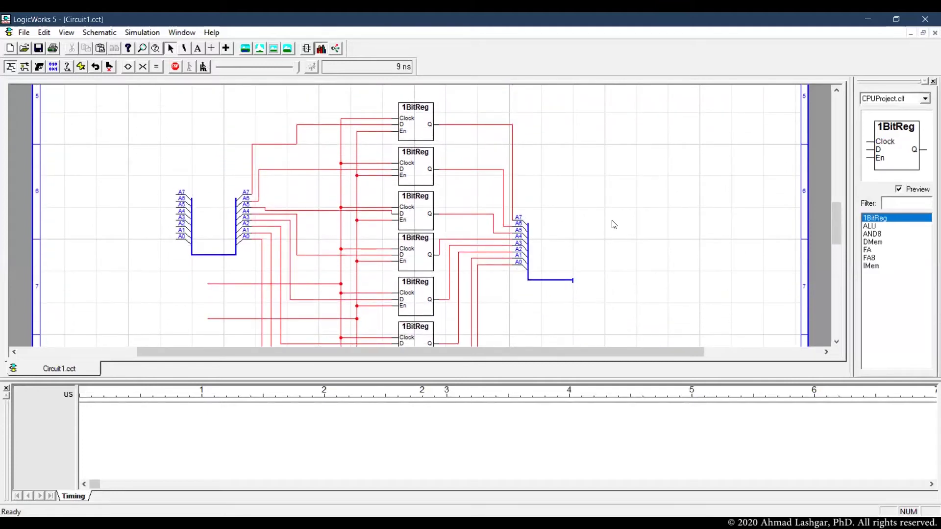
- Place two flipped Hex Keyboard wo/STB parts from All Libraries on the input breakout
{"action": "scroll", "coordinate": [614, 225], "scroll_direction": "down", "scroll_amount": 1}
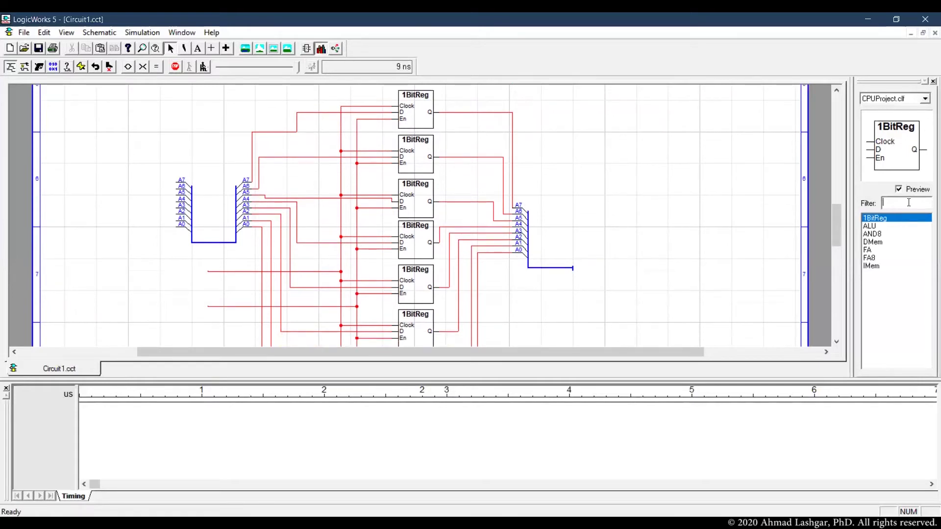
{"action": "left_click", "coordinate": [898, 100]}
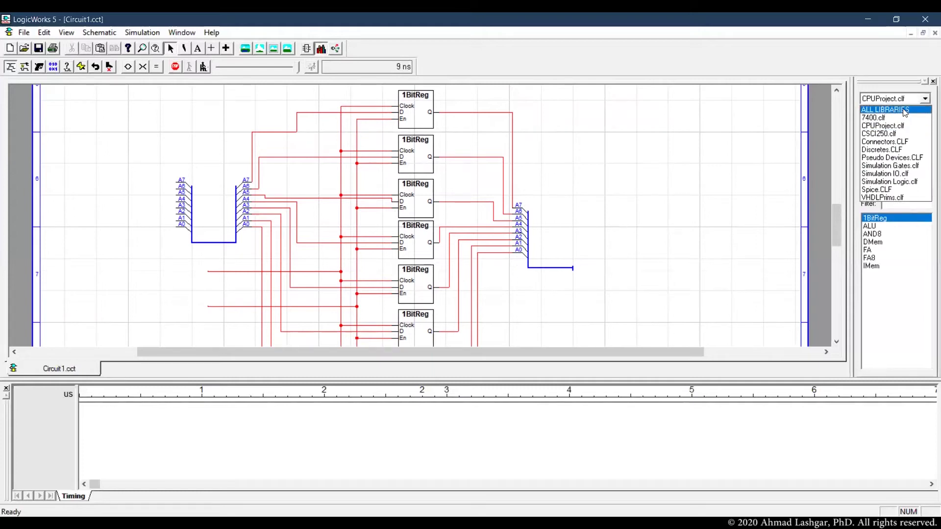
{"action": "left_click", "coordinate": [904, 110]}
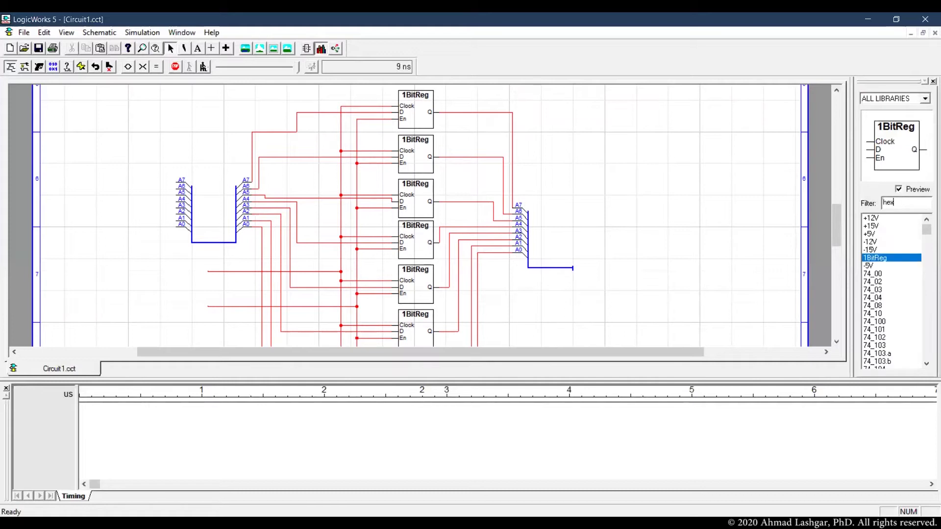
{"action": "left_click", "coordinate": [898, 234]}
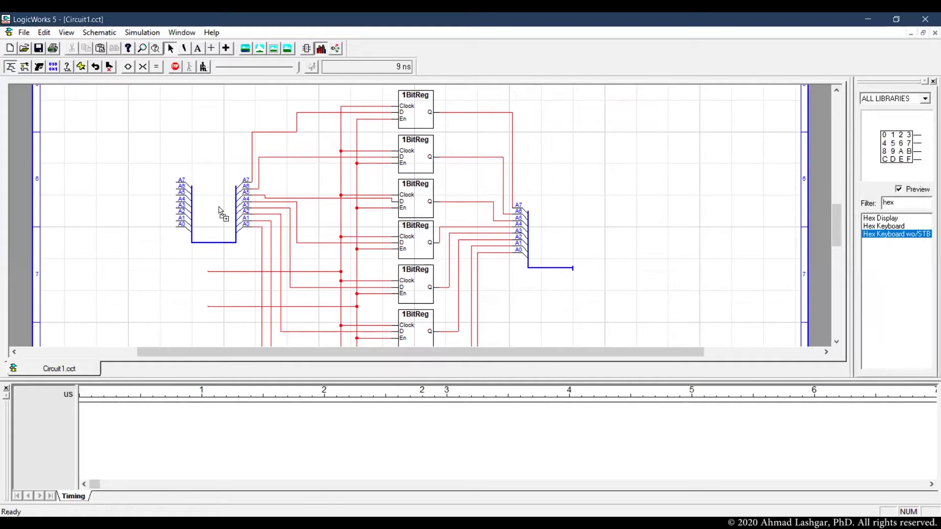
{"action": "left_click", "coordinate": [149, 190]}
{"action": "right_click", "coordinate": [151, 190]}
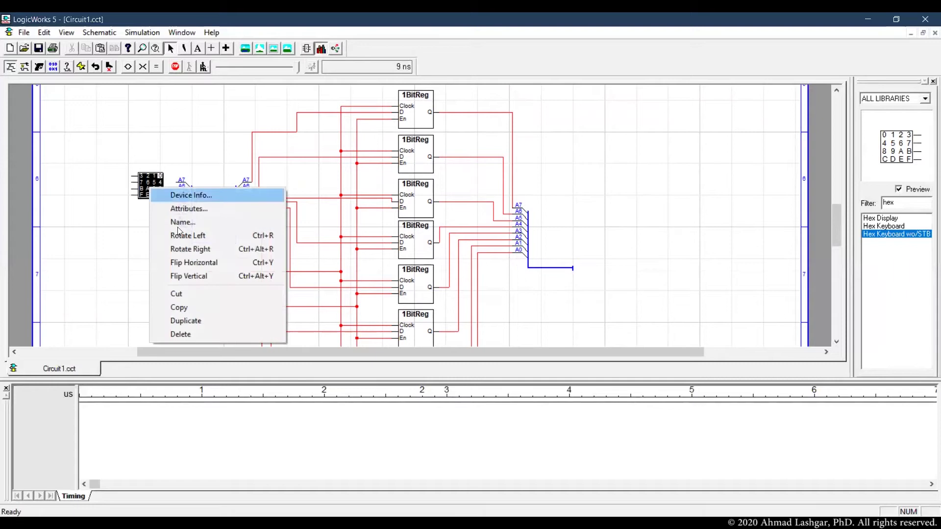
{"action": "left_click", "coordinate": [205, 265]}
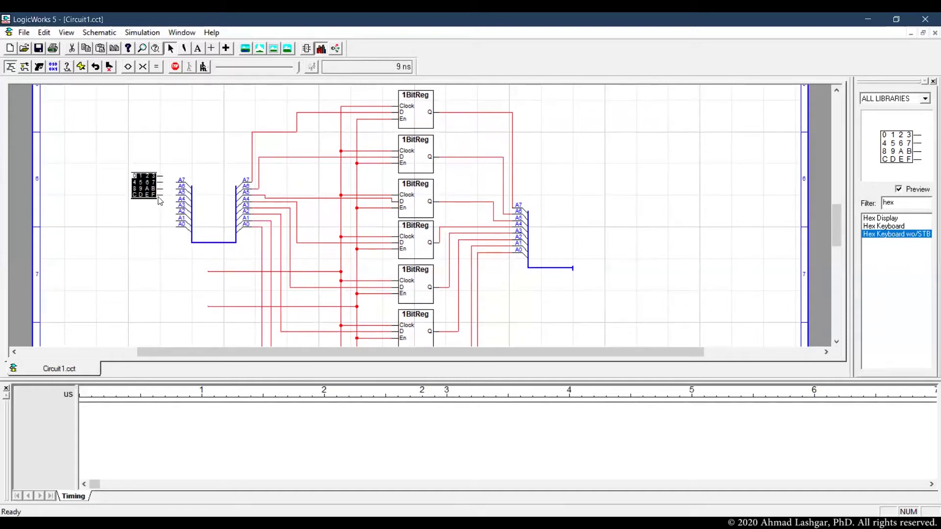
{"action": "left_click_drag", "start_coordinate": [159, 198], "coordinate": [172, 204]}
{"action": "key", "text": "ctrl+d"}
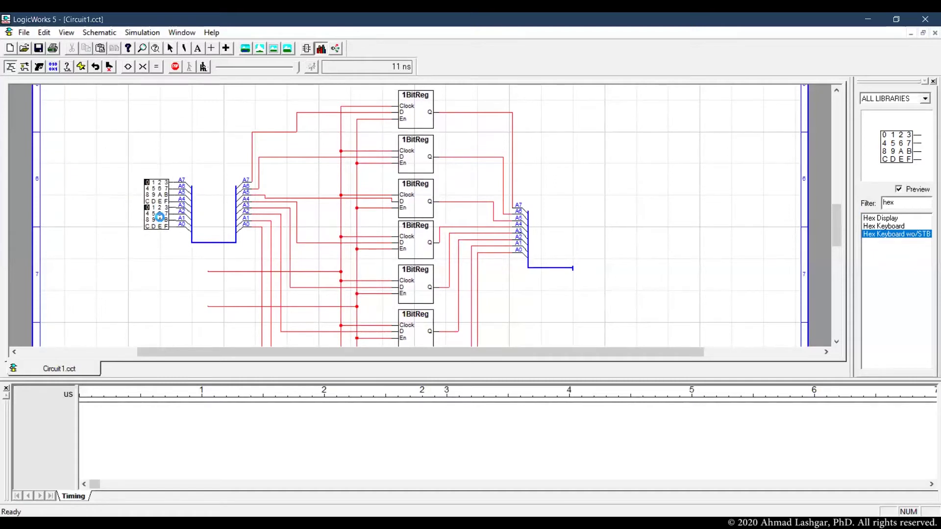
{"action": "left_click", "coordinate": [158, 222]}
- Place Binary Switch parts on the clock wire and the enable wire
{"action": "key", "text": "ctrl+a"}
{"action": "type", "text": "bina"}
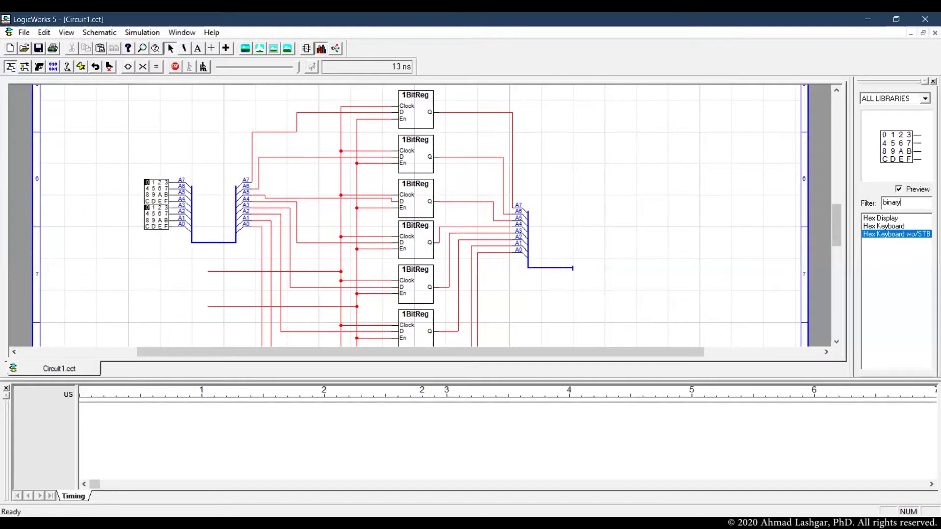
{"action": "left_click", "coordinate": [897, 227]}
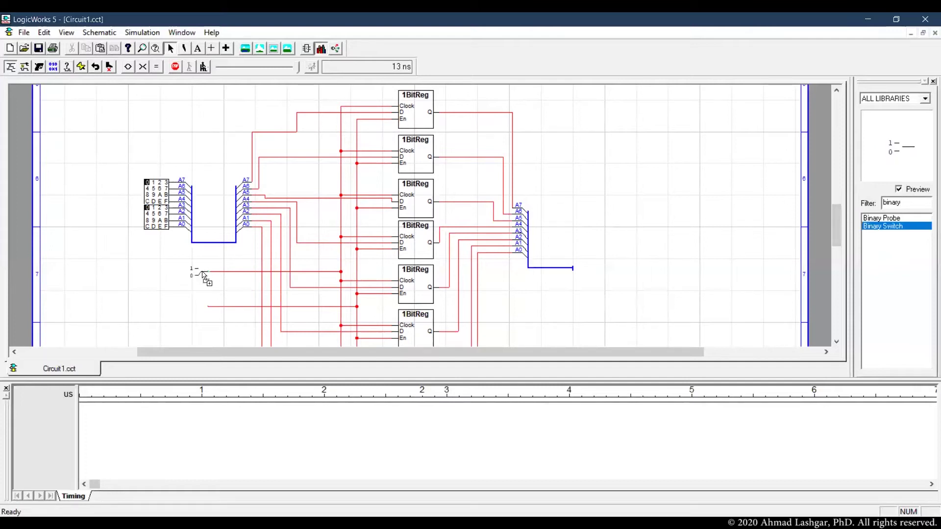
{"action": "left_click", "coordinate": [205, 274]}
{"action": "left_click", "coordinate": [869, 229]}
{"action": "left_click", "coordinate": [197, 307]}
- Replace the clock-line switch with a Clock part
{"action": "left_click", "coordinate": [340, 263]}
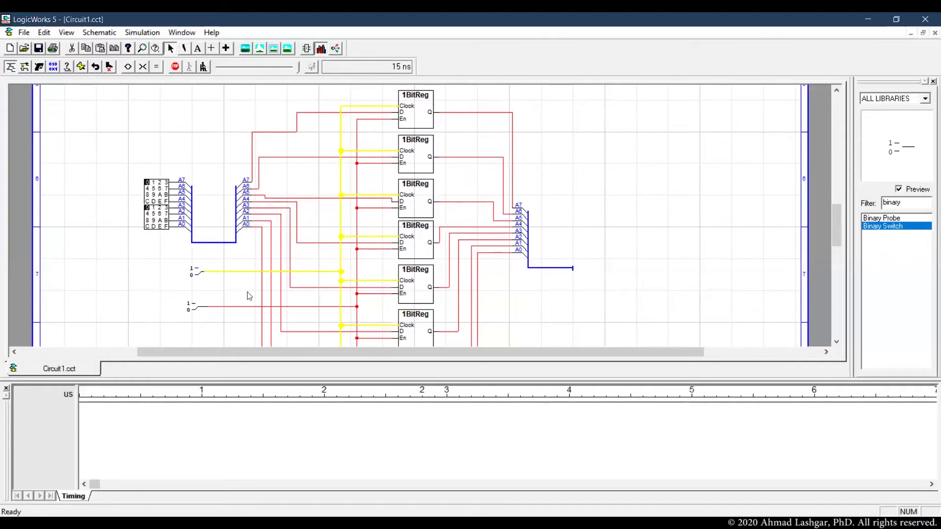
{"action": "left_click", "coordinate": [195, 271]}
{"action": "key", "text": "Delete"}
{"action": "left_click_drag", "start_coordinate": [914, 207], "coordinate": [865, 204]}
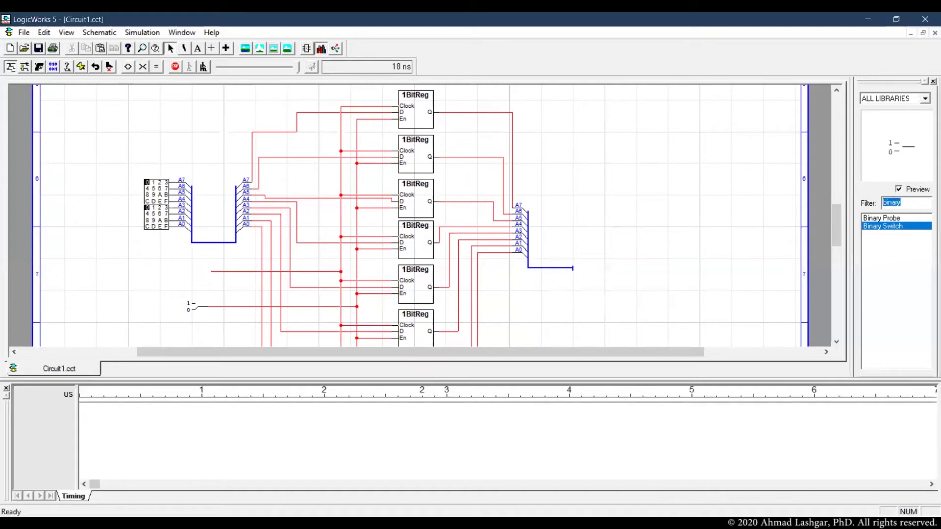
{"action": "type", "text": "clock"}
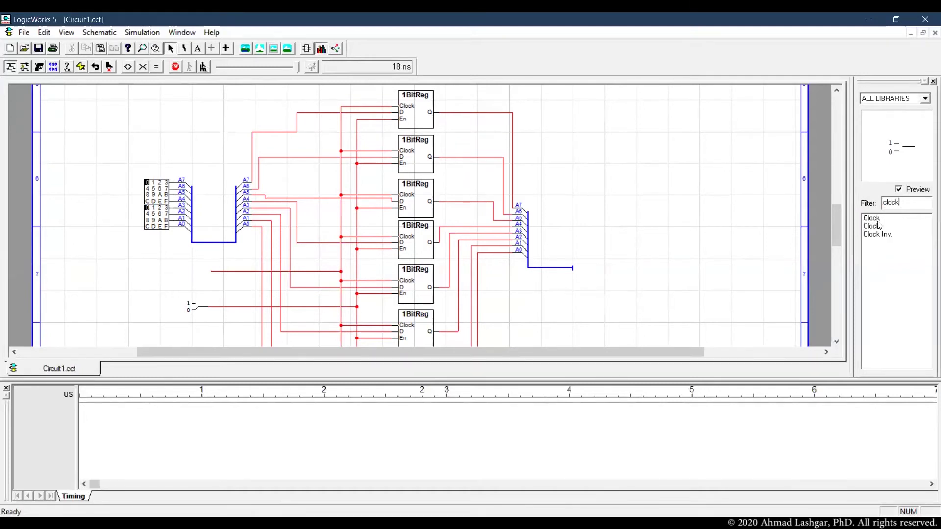
{"action": "left_click", "coordinate": [875, 219]}
{"action": "left_click", "coordinate": [198, 274]}
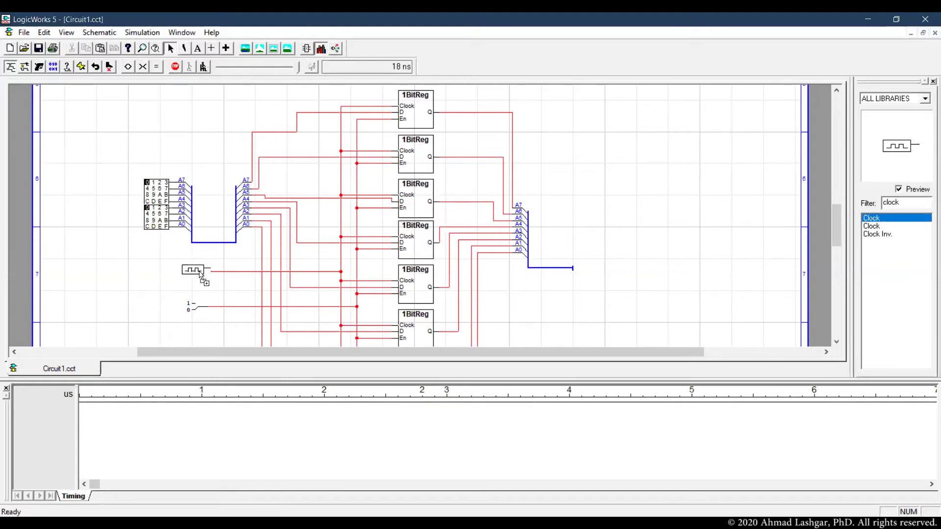
{"action": "left_click", "coordinate": [226, 306]}
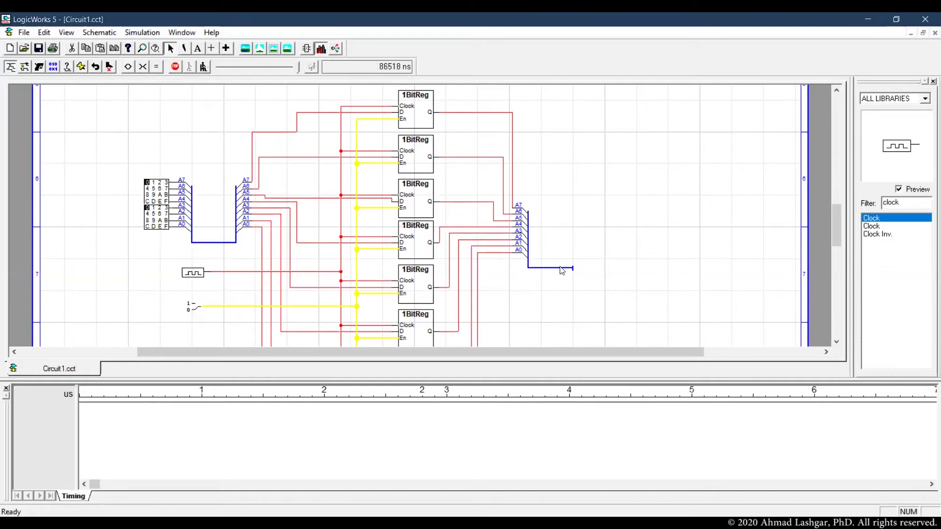
- Inspect the hex keyboards and enable net, then stop the simulation and open the Simulation menu
{"action": "left_click", "coordinate": [130, 166]}
{"action": "left_click_drag", "start_coordinate": [186, 246], "coordinate": [122, 144]}
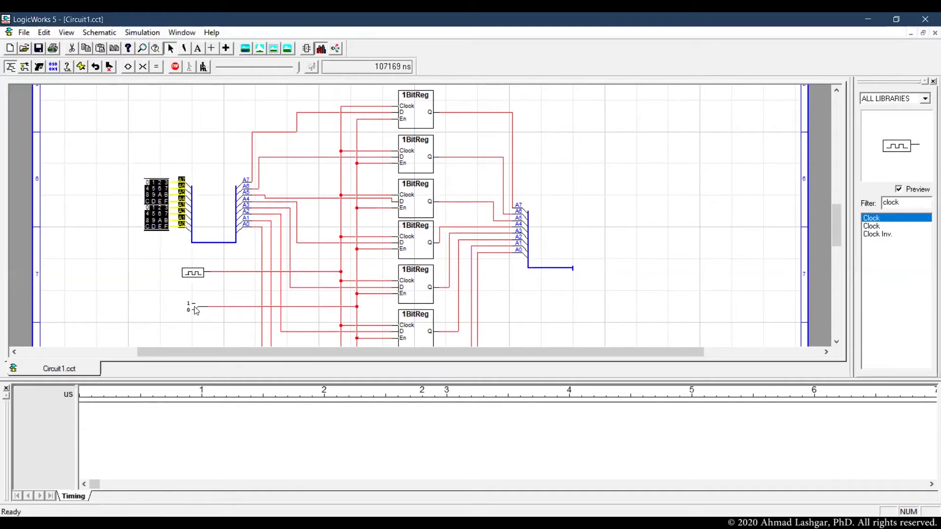
{"action": "left_click", "coordinate": [214, 307]}
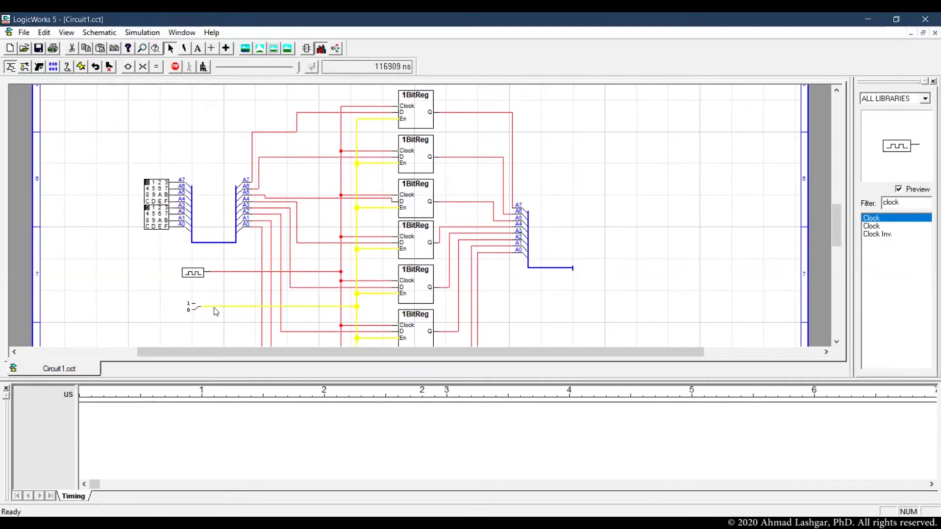
{"action": "left_click", "coordinate": [155, 263]}
{"action": "left_click", "coordinate": [173, 68]}
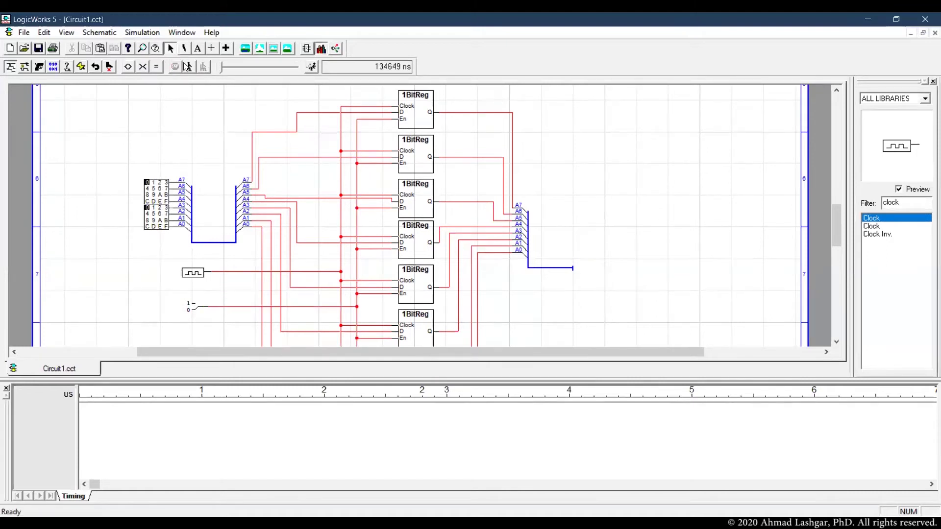
{"action": "left_click", "coordinate": [142, 33]}
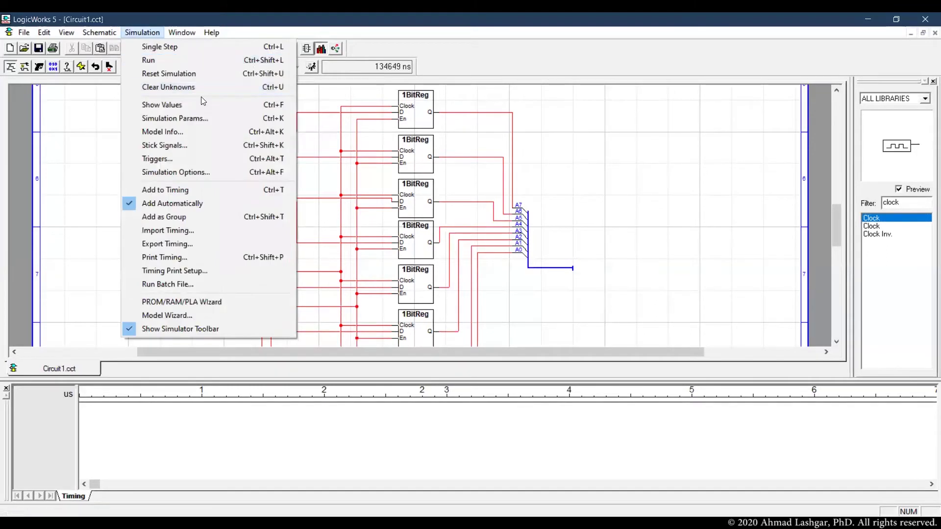
- Show wire values, run the simulation, set both hex keypads to 1 and confirm the output bus reads 11
{"action": "left_click", "coordinate": [210, 104]}
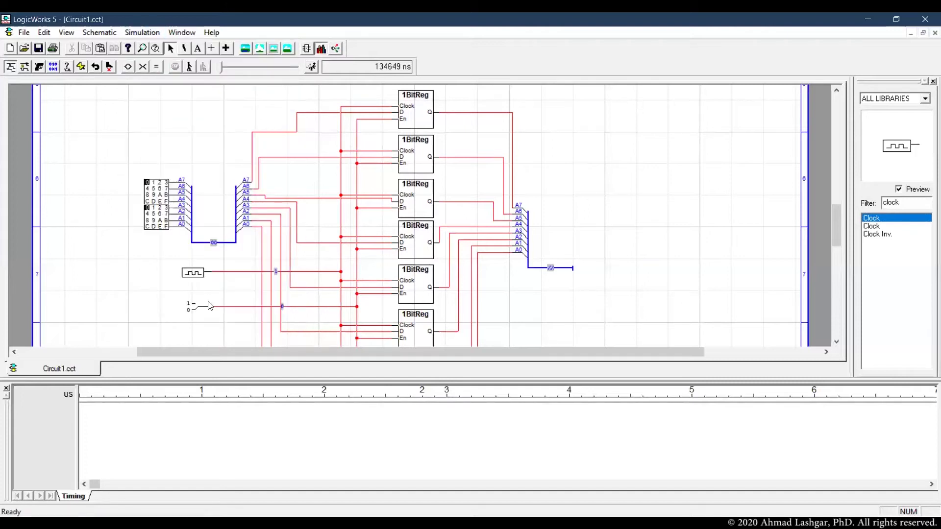
{"action": "left_click", "coordinate": [551, 269]}
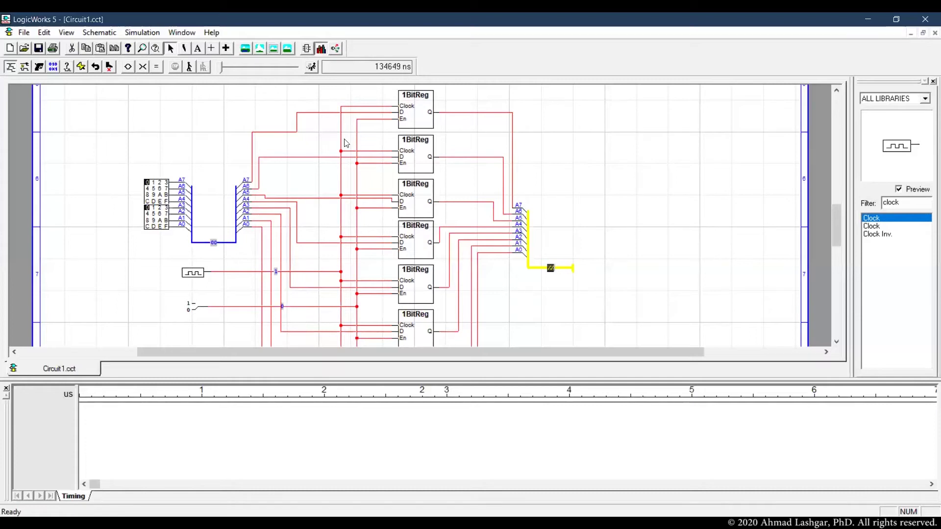
{"action": "left_click", "coordinate": [312, 67]}
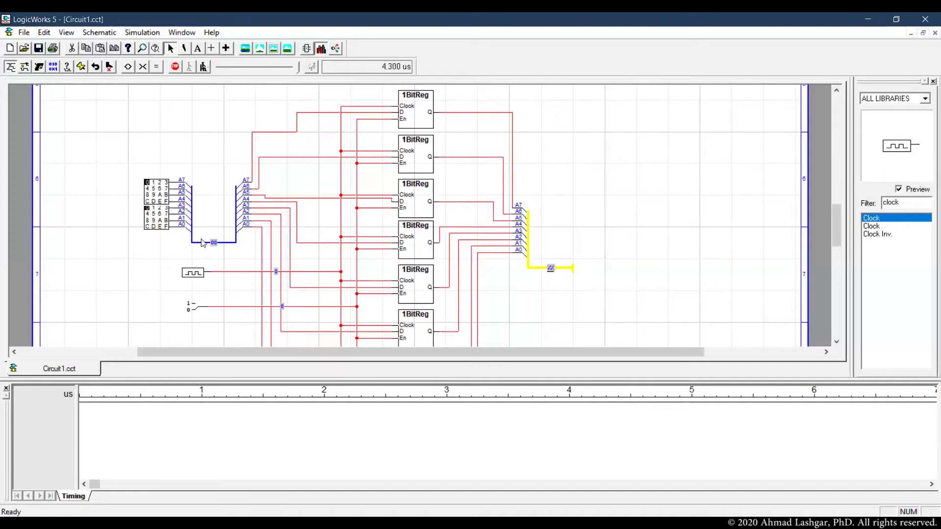
{"action": "left_click", "coordinate": [153, 182]}
{"action": "left_click", "coordinate": [154, 208]}
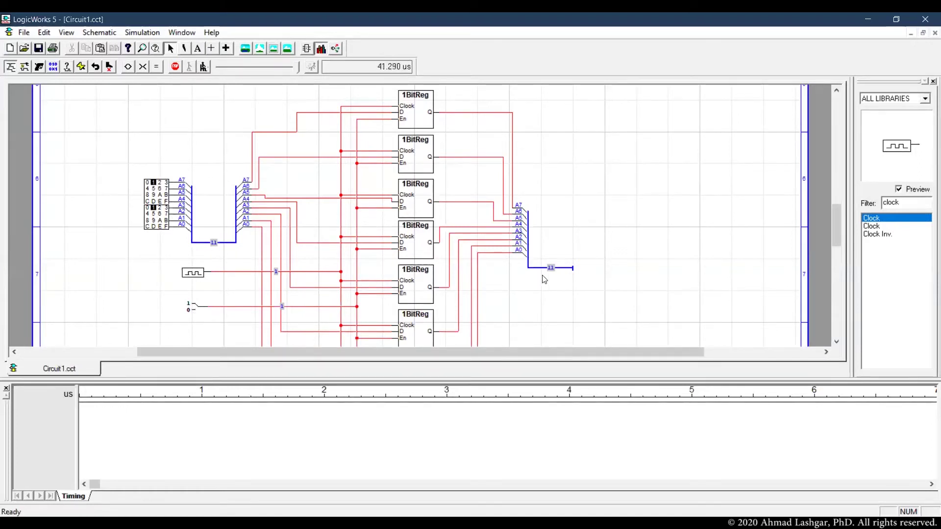
{"action": "left_click", "coordinate": [563, 269]}
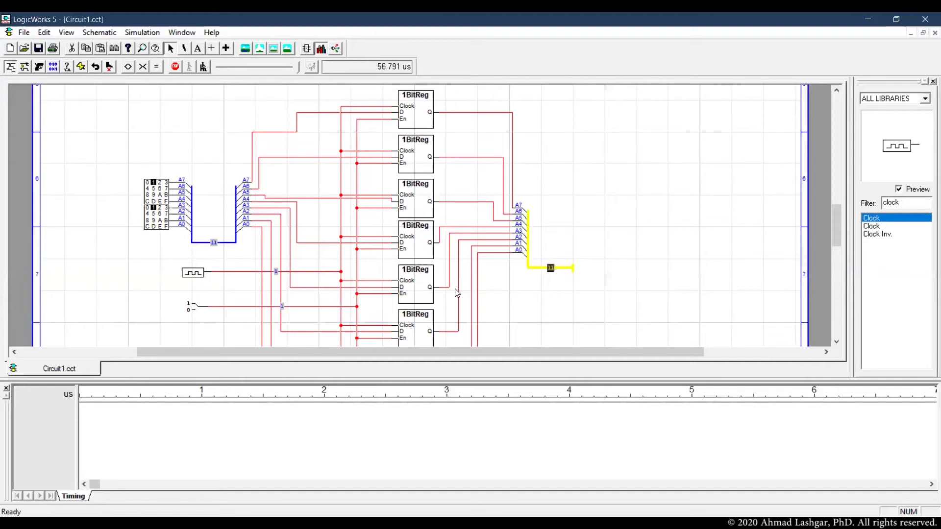
- Switch Enable to 1 and key 2 and 3 into the upper and lower hex keypads
{"action": "left_click", "coordinate": [196, 310]}
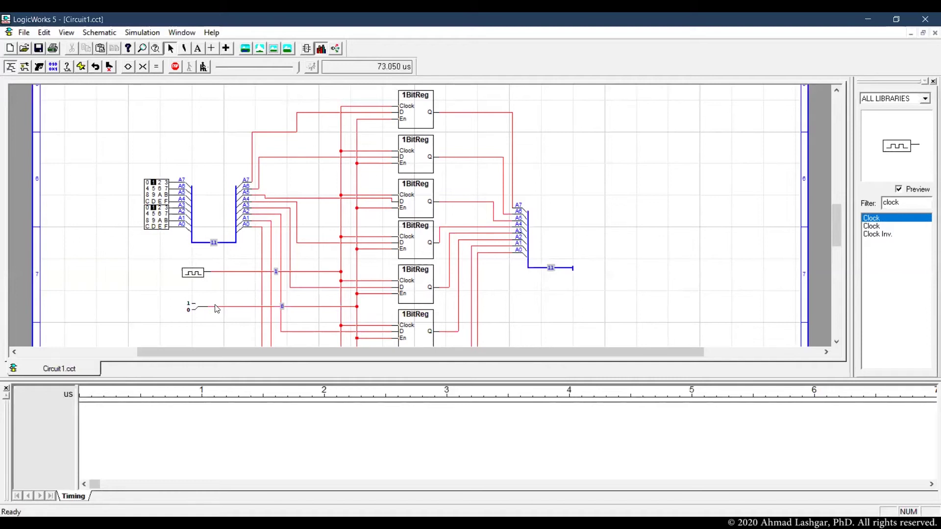
{"action": "left_click", "coordinate": [549, 268]}
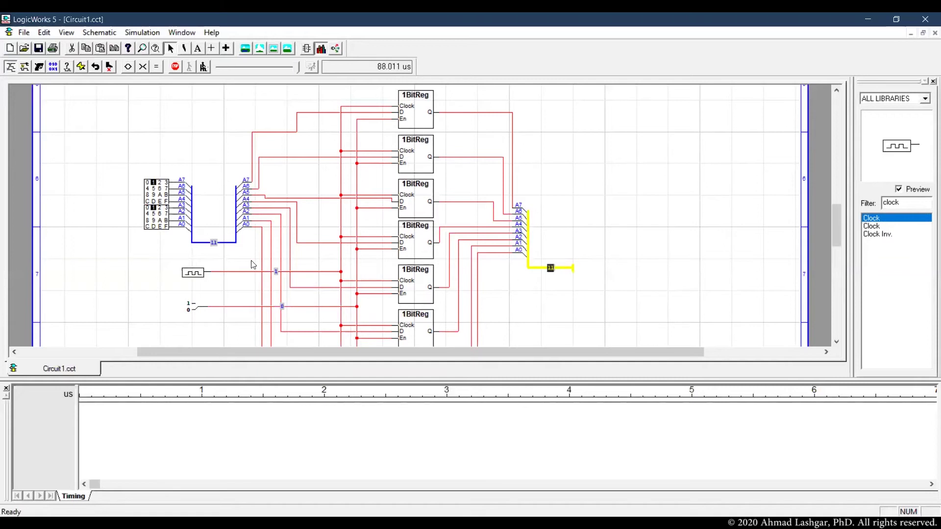
{"action": "left_click", "coordinate": [160, 183]}
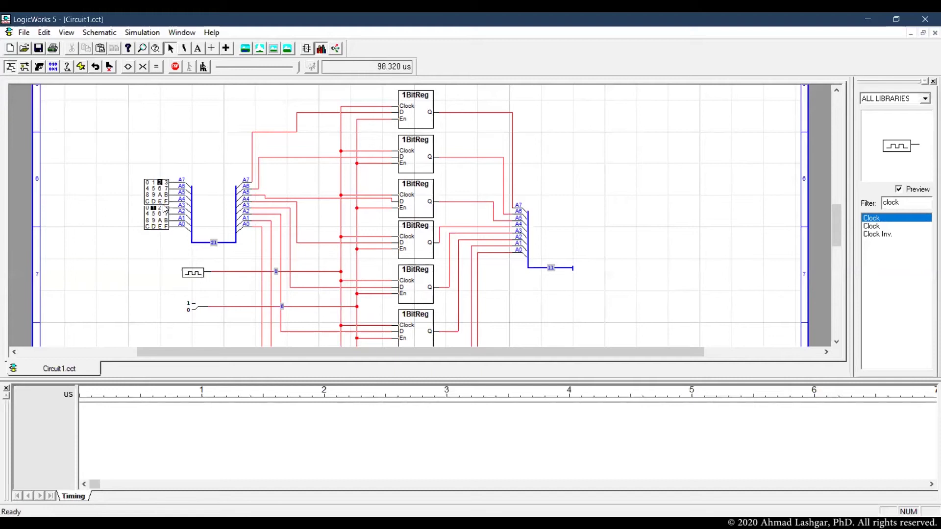
{"action": "left_click", "coordinate": [166, 208]}
- Stop the simulation and create a new folder 07 under Projects
{"action": "left_click", "coordinate": [175, 67]}
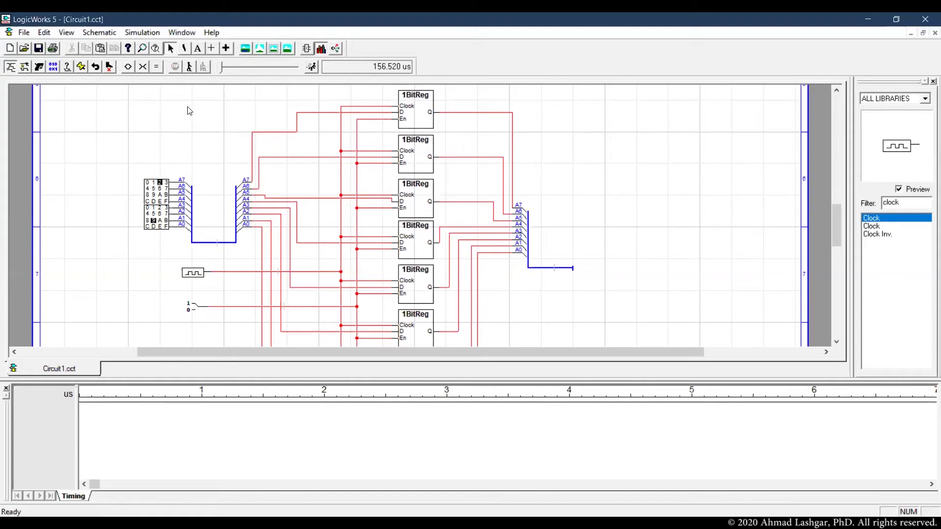
{"action": "key", "text": "ctrl+s"}
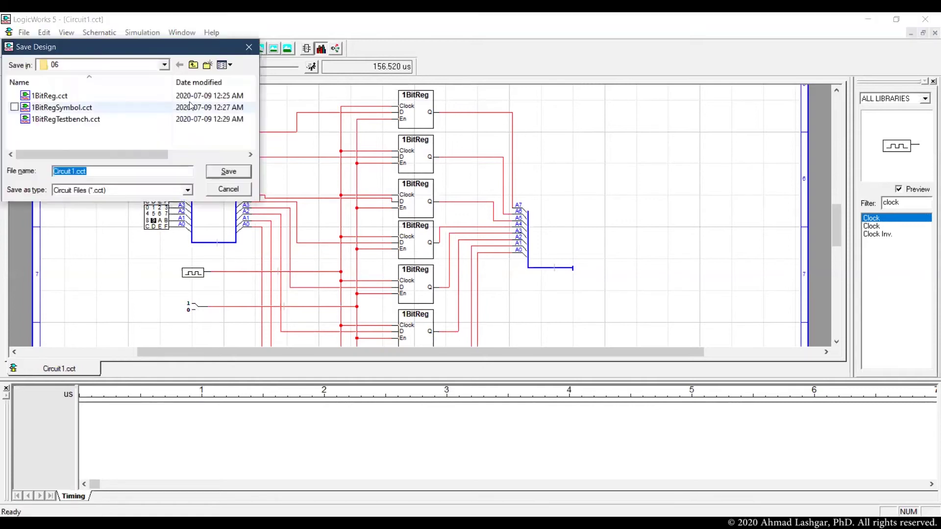
{"action": "left_click", "coordinate": [194, 65]}
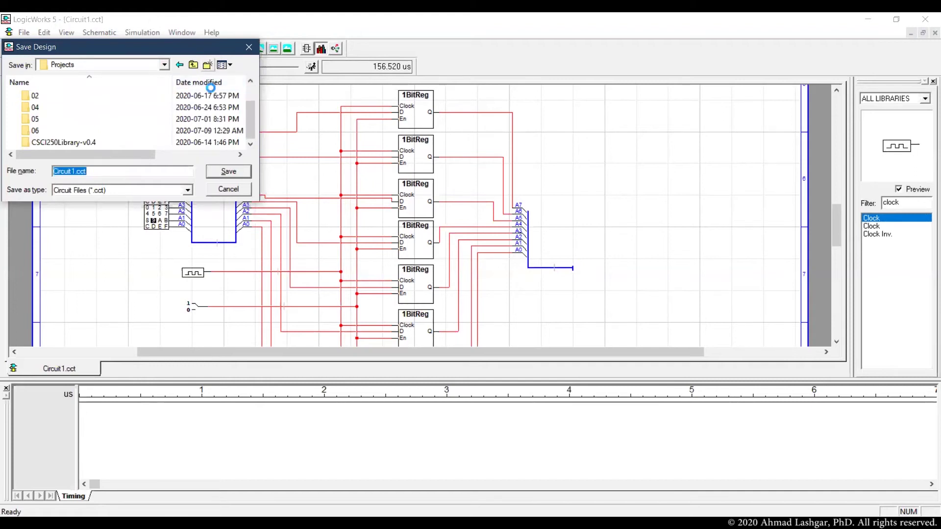
{"action": "key", "text": "ctrl+shift+n"}
{"action": "type", "text": "07"}
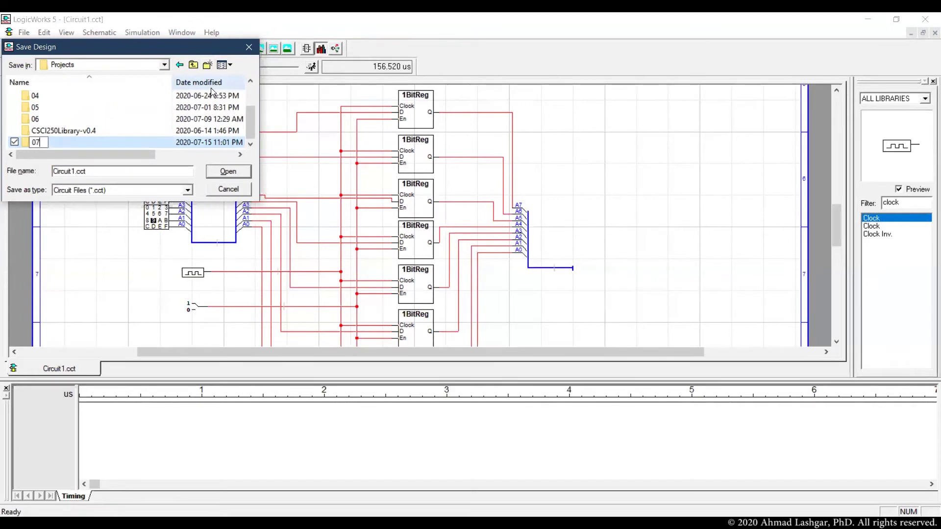
{"action": "key", "text": "Return"}
{"action": "key", "text": "Return"}
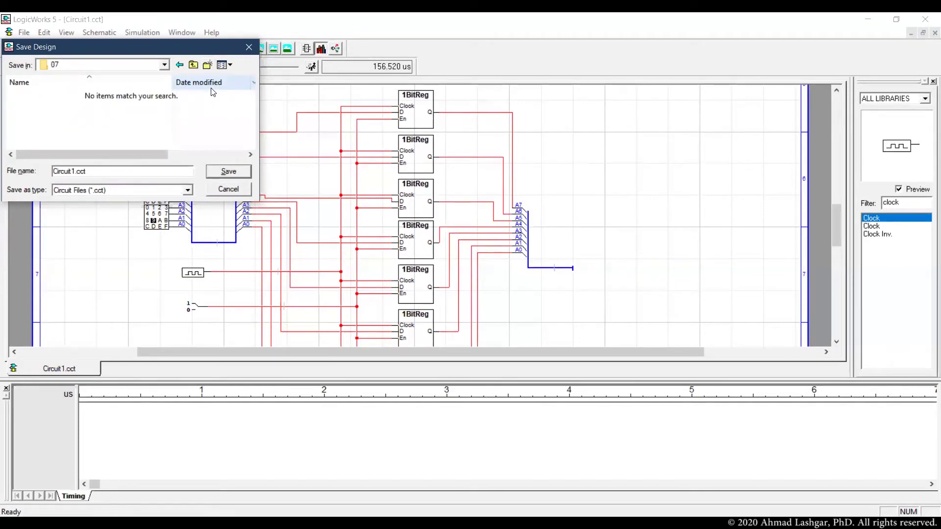
- Save the circuit as 8BitReg.cct inside the 07 folder
{"action": "left_click_drag", "start_coordinate": [72, 171], "coordinate": [38, 175]}
{"action": "key", "text": "Delete"}
{"action": "key", "text": "Delete"}
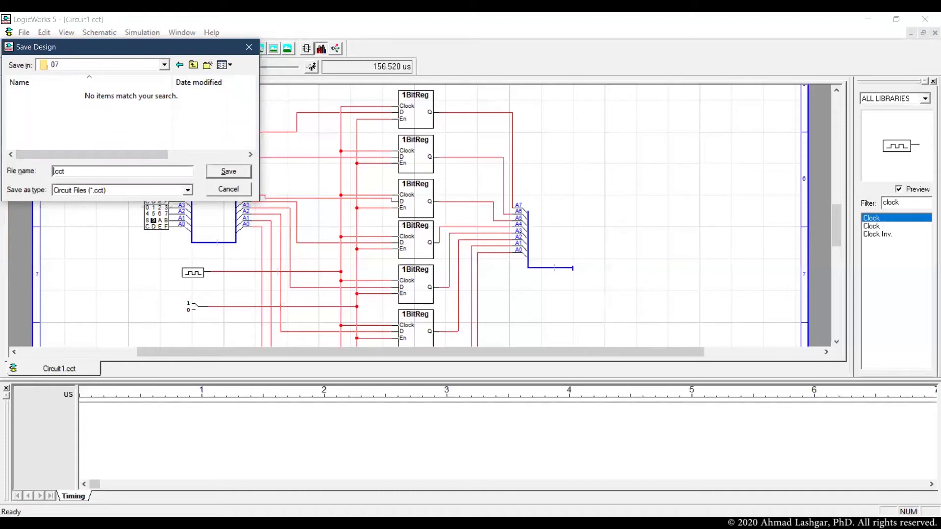
{"action": "type", "text": "8BitReg"}
{"action": "key", "text": "ctrl+a"}
{"action": "key", "text": "Return"}
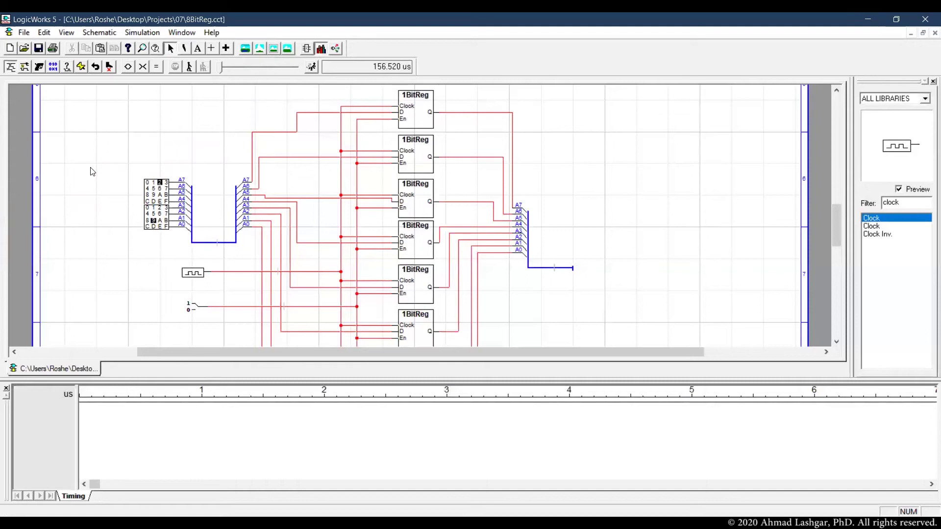
- Save a copy of the circuit as 8BitRegSymbol.cct
{"action": "left_click", "coordinate": [23, 33]}
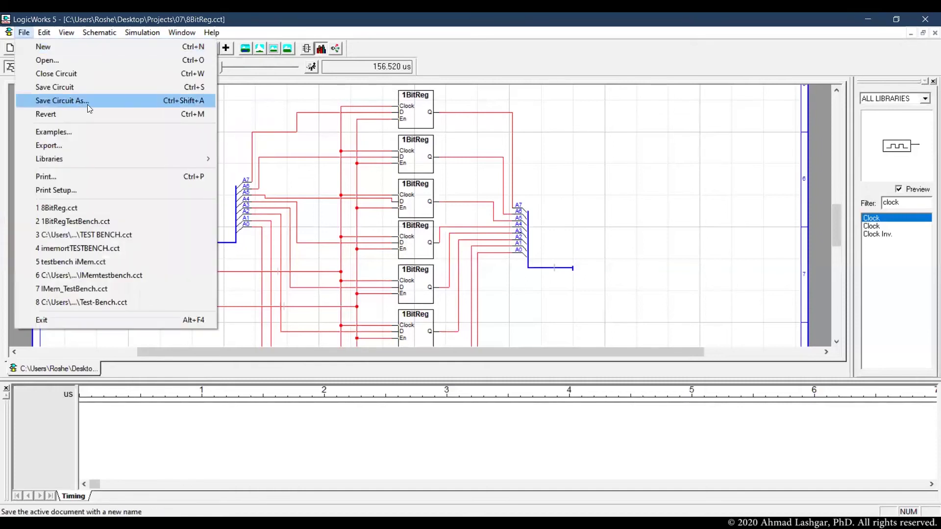
{"action": "left_click", "coordinate": [87, 101]}
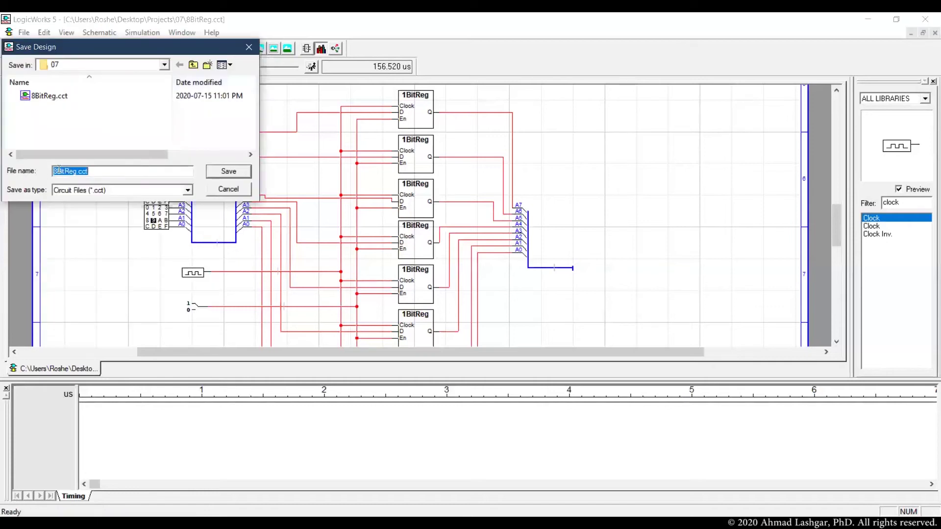
{"action": "left_click", "coordinate": [76, 171]}
{"action": "type", "text": "Symbol"}
{"action": "key", "text": "Return"}
- Delete the hex keypads, A7–A0 labels, bus stub, clock and enable switch, then filter parts for Port
{"action": "left_click_drag", "start_coordinate": [135, 176], "coordinate": [197, 249]}
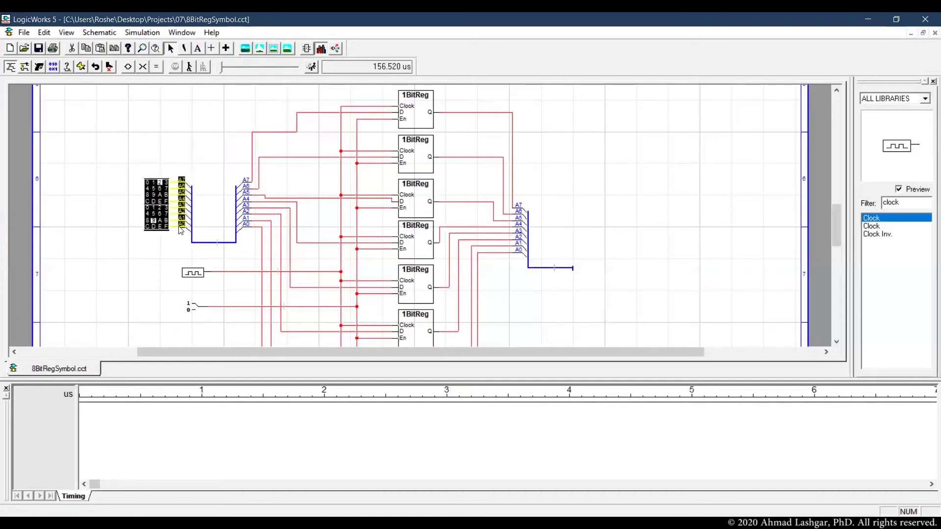
{"action": "key", "text": "Delete"}
{"action": "key", "text": "Delete"}
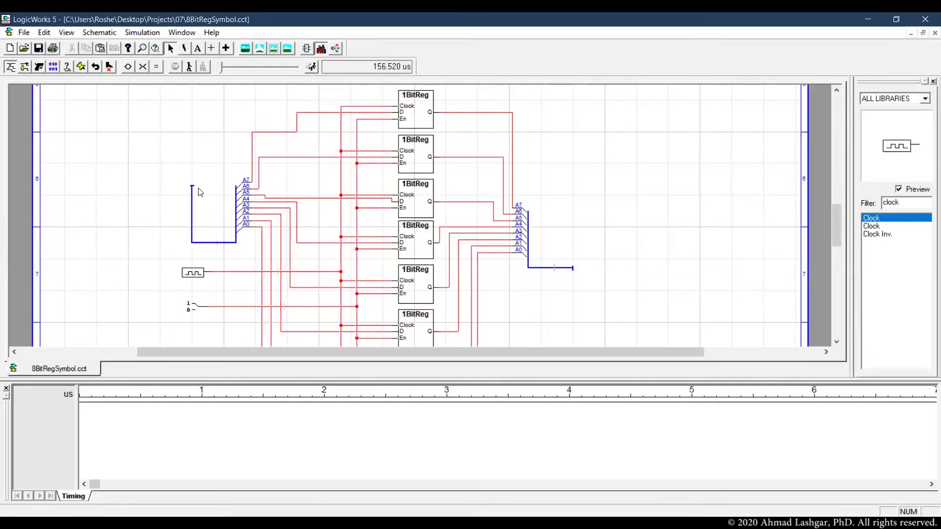
{"action": "left_click", "coordinate": [192, 240]}
{"action": "key", "text": "Delete"}
{"action": "left_click", "coordinate": [194, 279]}
{"action": "key", "text": "Delete"}
{"action": "left_click", "coordinate": [190, 307]}
{"action": "key", "text": "Delete"}
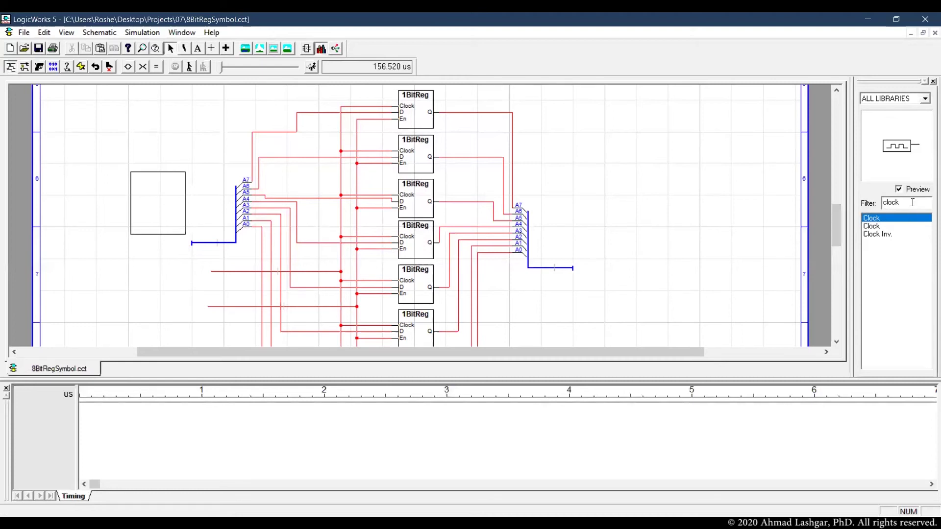
{"action": "double_click", "coordinate": [891, 203]}
{"action": "type", "text": "Port"}
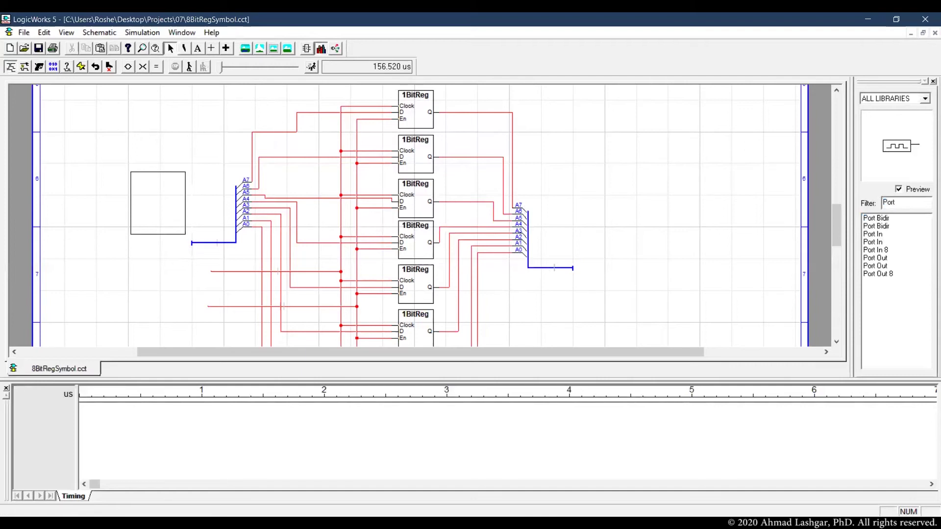
- Attach a flipped Port In 8 to the input bus and Port Out 8 to the output bus
{"action": "left_click", "coordinate": [875, 250]}
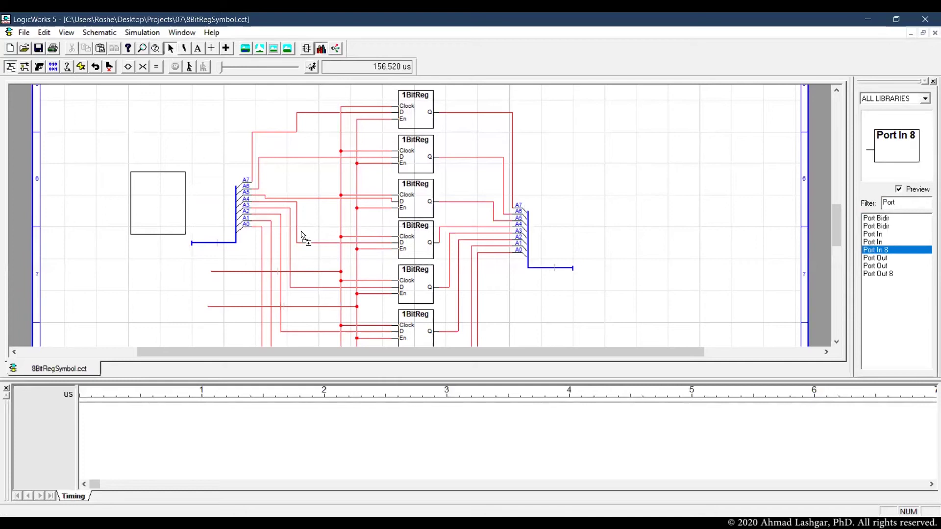
{"action": "left_click", "coordinate": [162, 243]}
{"action": "right_click", "coordinate": [163, 243]}
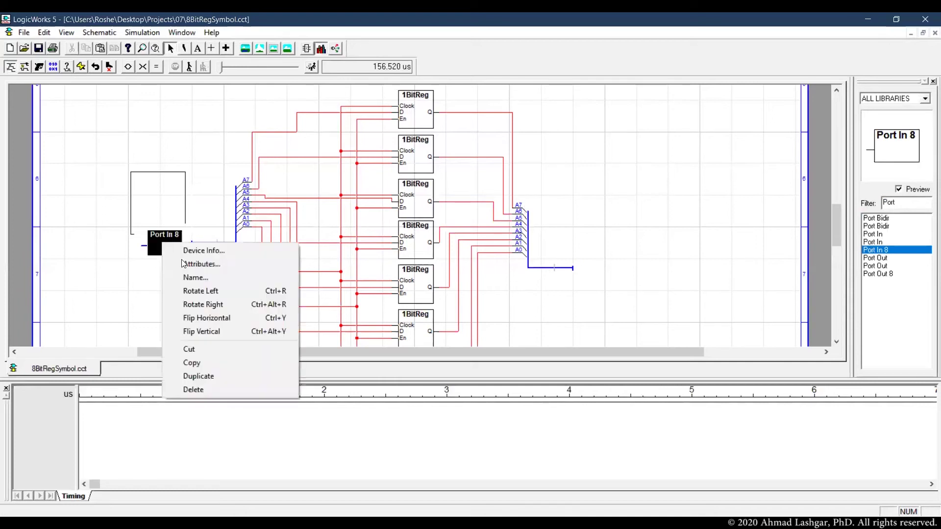
{"action": "left_click", "coordinate": [217, 318]}
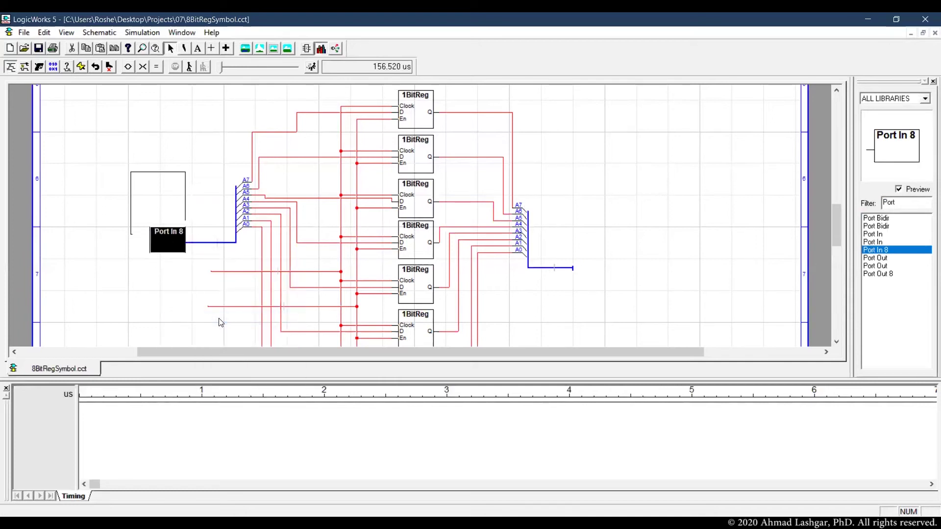
{"action": "key", "text": "Left"}
{"action": "key", "text": "Left"}
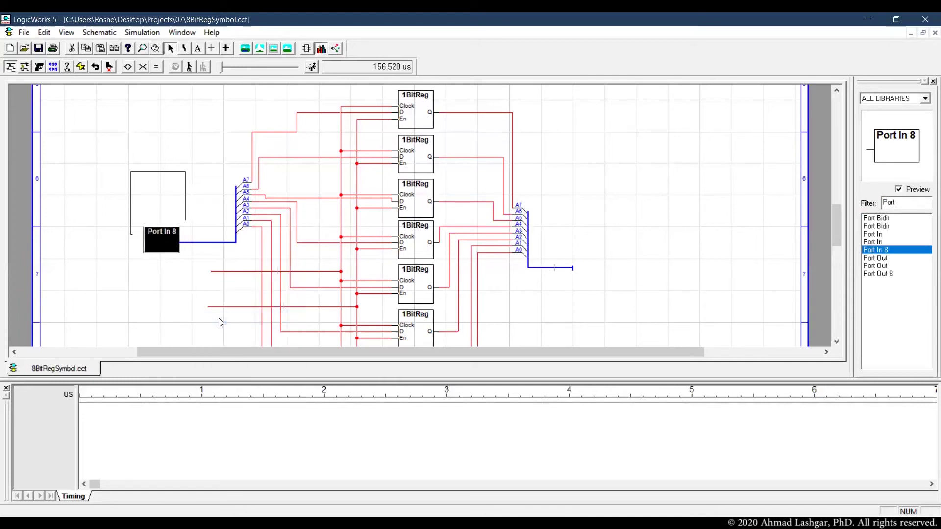
{"action": "left_click", "coordinate": [878, 274]}
{"action": "left_click", "coordinate": [593, 269]}
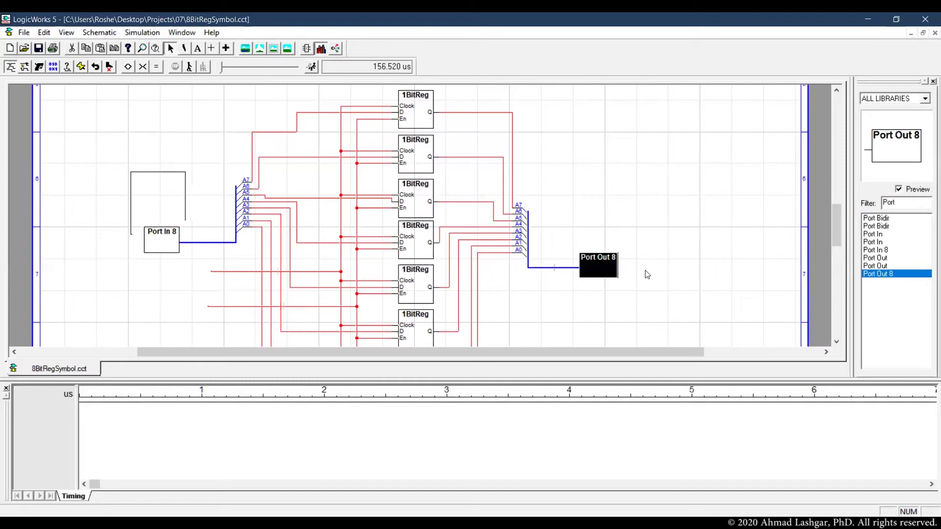
{"action": "key", "text": "Left"}
{"action": "key", "text": "Left"}
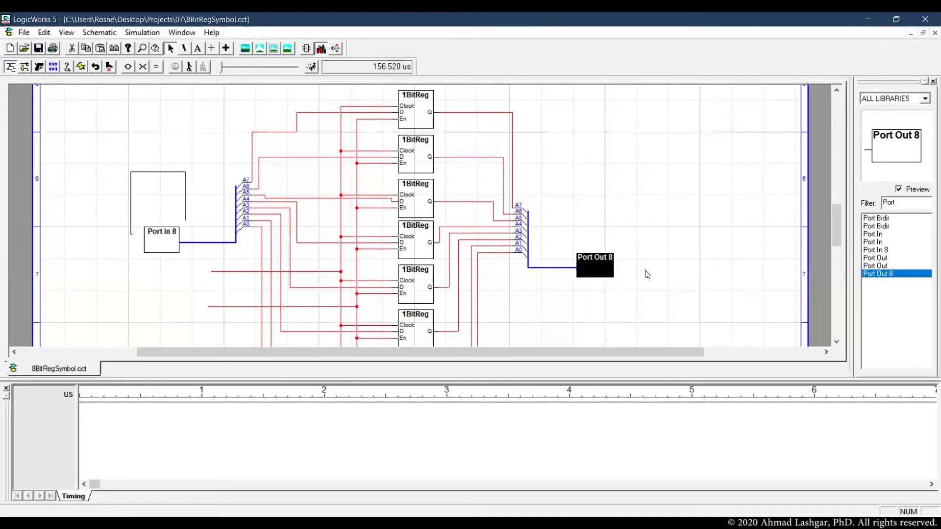
- Attach single-bit Port In parts to the upper and lower loose wires
{"action": "left_click", "coordinate": [881, 234]}
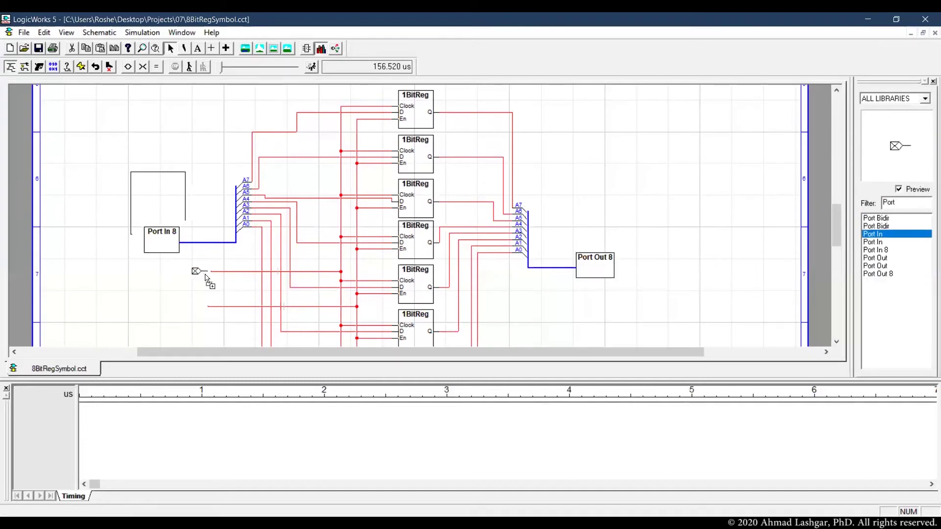
{"action": "left_click", "coordinate": [201, 272]}
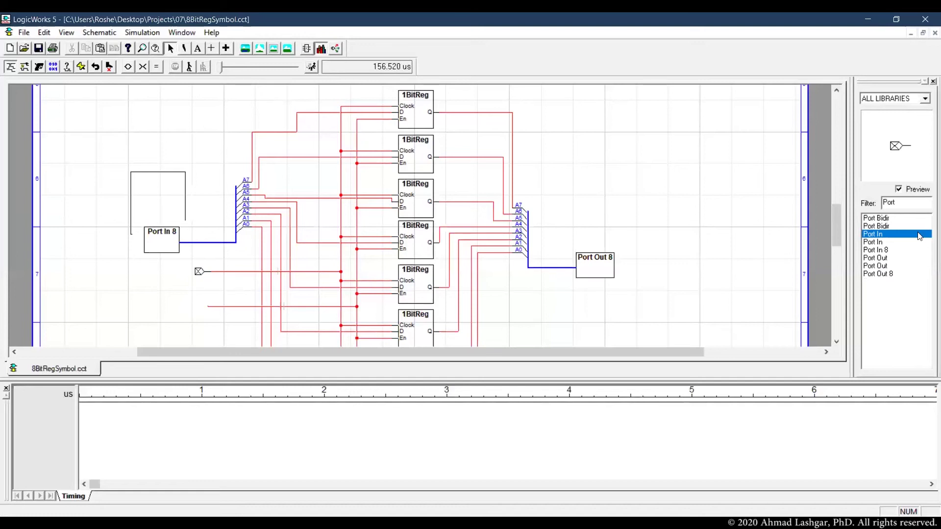
{"action": "left_click", "coordinate": [882, 234]}
{"action": "left_click", "coordinate": [201, 308]}
- Name the 8-bit input port In and the upper input port Clock
{"action": "right_click", "coordinate": [162, 248]}
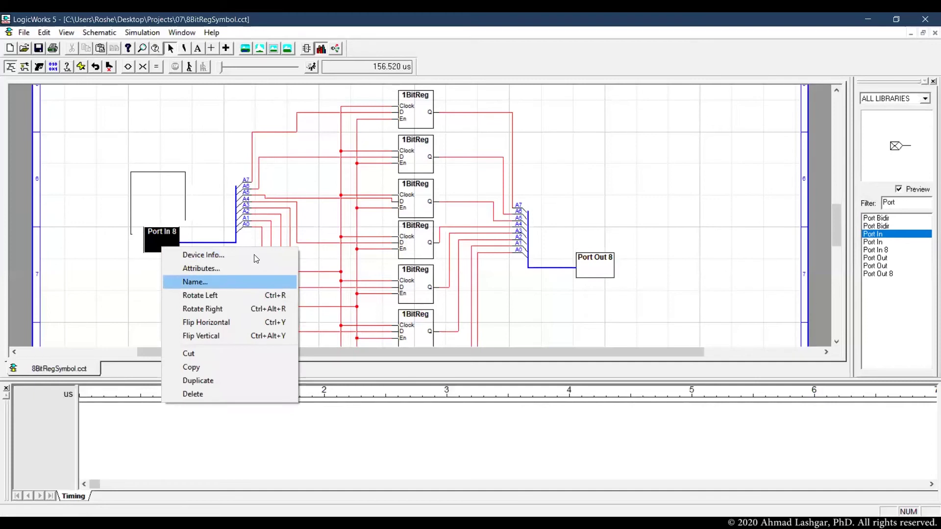
{"action": "left_click", "coordinate": [232, 282]}
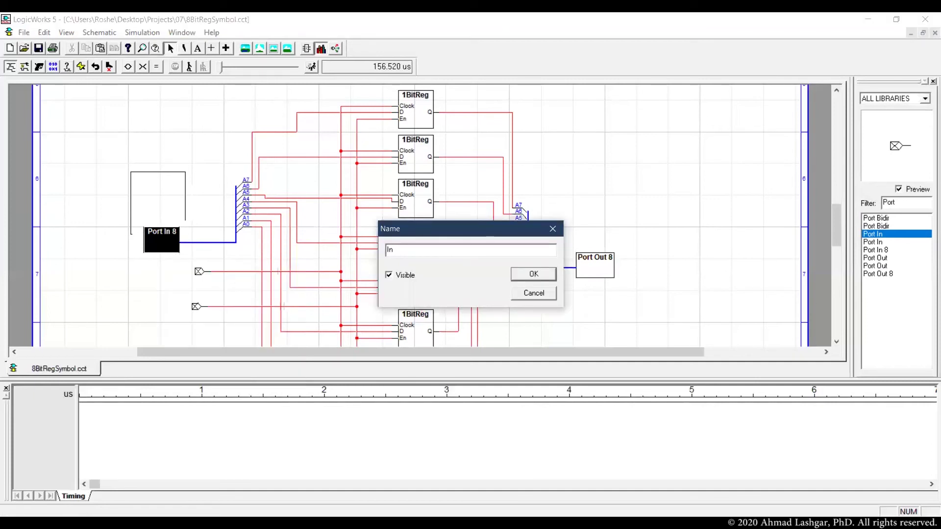
{"action": "key", "text": "Return"}
{"action": "right_click", "coordinate": [199, 271]}
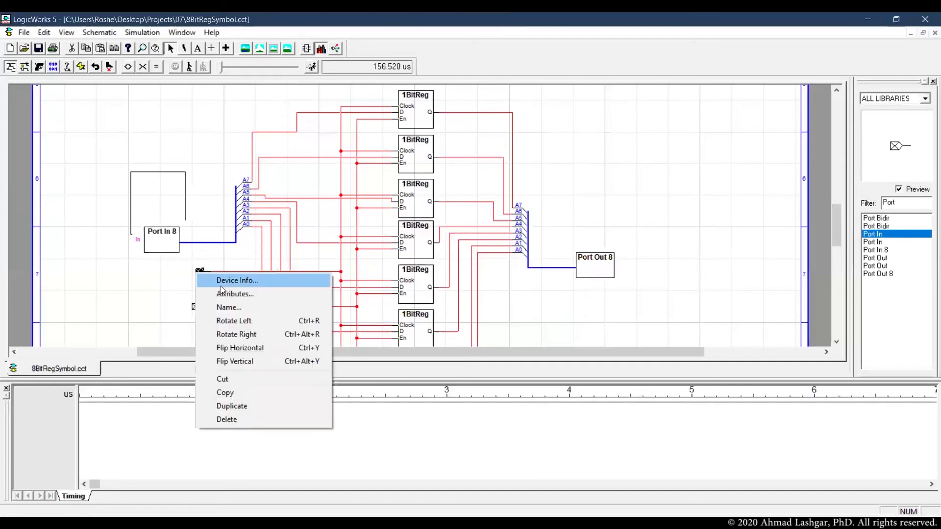
{"action": "left_click", "coordinate": [242, 308]}
{"action": "type", "text": "Clock"}
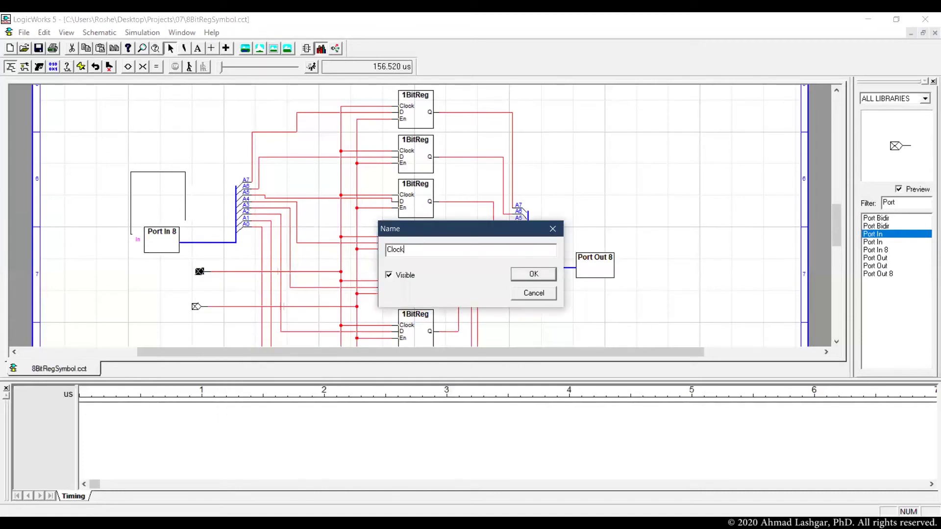
{"action": "key", "text": "Return"}
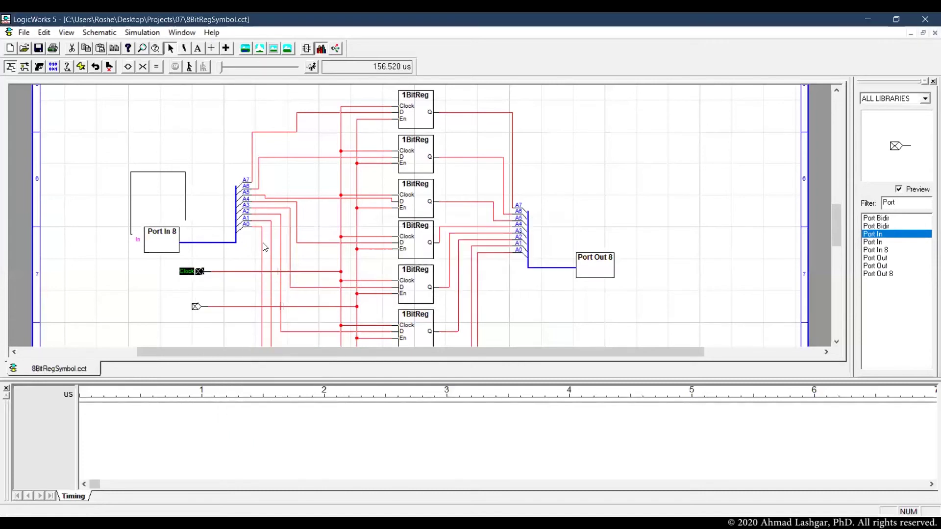
- Name the lower input port En and the 8-bit output port Out
{"action": "right_click", "coordinate": [192, 310]}
{"action": "right_click", "coordinate": [197, 306]}
{"action": "left_click", "coordinate": [231, 339]}
{"action": "type", "text": "En"}
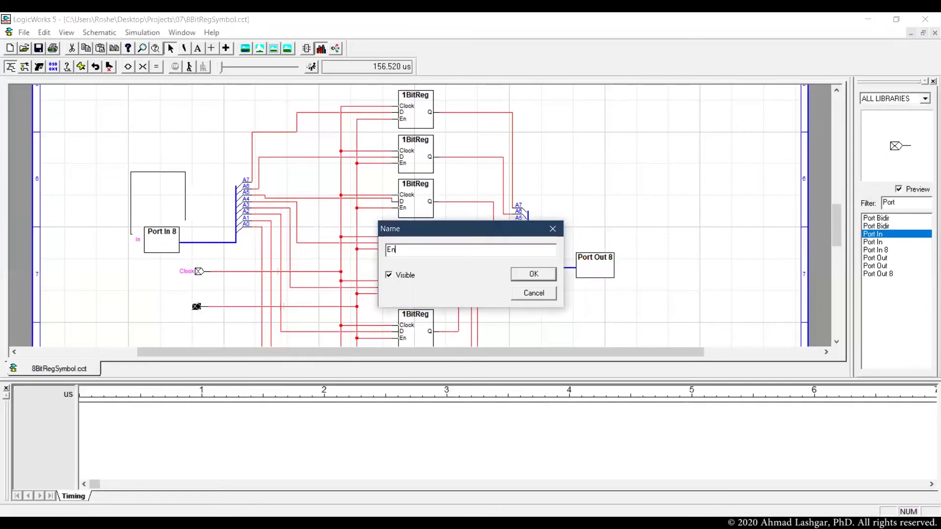
{"action": "left_click", "coordinate": [524, 269]}
{"action": "left_click", "coordinate": [604, 261]}
{"action": "right_click", "coordinate": [604, 261]}
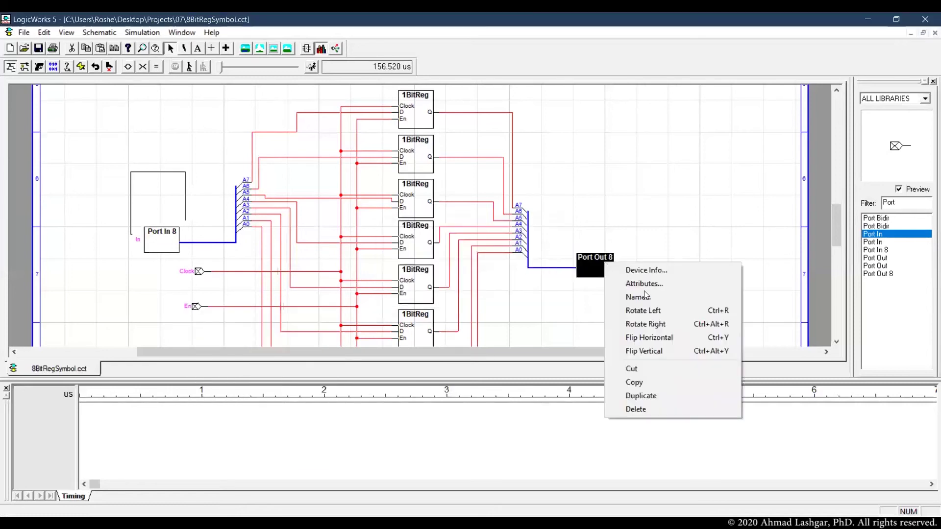
{"action": "left_click", "coordinate": [646, 298]}
{"action": "type", "text": "Out"}
{"action": "key", "text": "Return"}
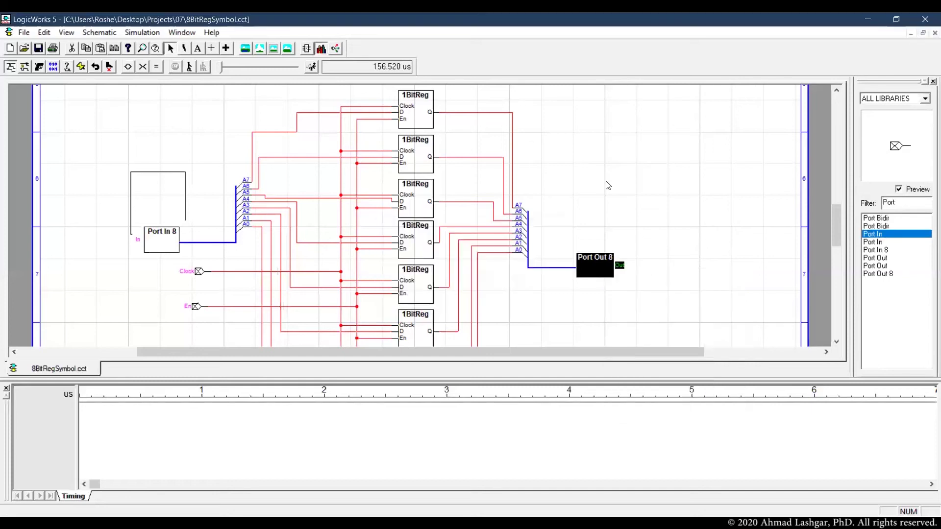
{"action": "left_click", "coordinate": [607, 185]}
{"action": "scroll", "coordinate": [606, 185], "scroll_direction": "down", "scroll_amount": 1}
{"action": "scroll", "coordinate": [606, 184], "scroll_direction": "down", "scroll_amount": 3}
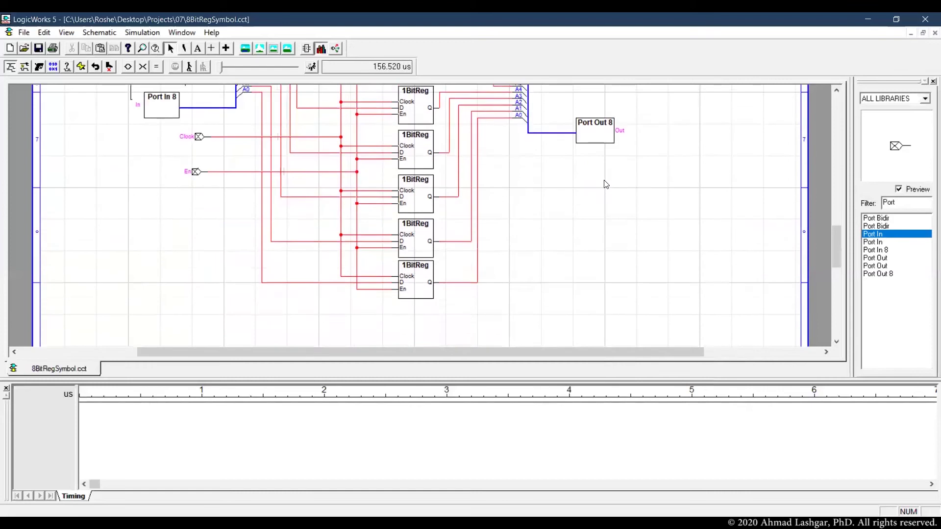
{"action": "scroll", "coordinate": [604, 183], "scroll_direction": "up", "scroll_amount": 5}
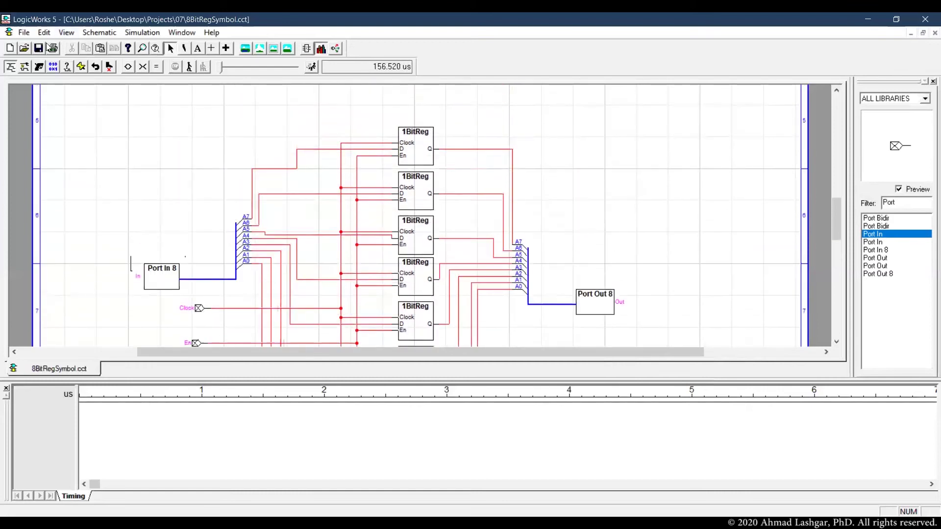
- Create a new device symbol document
{"action": "left_click", "coordinate": [24, 32]}
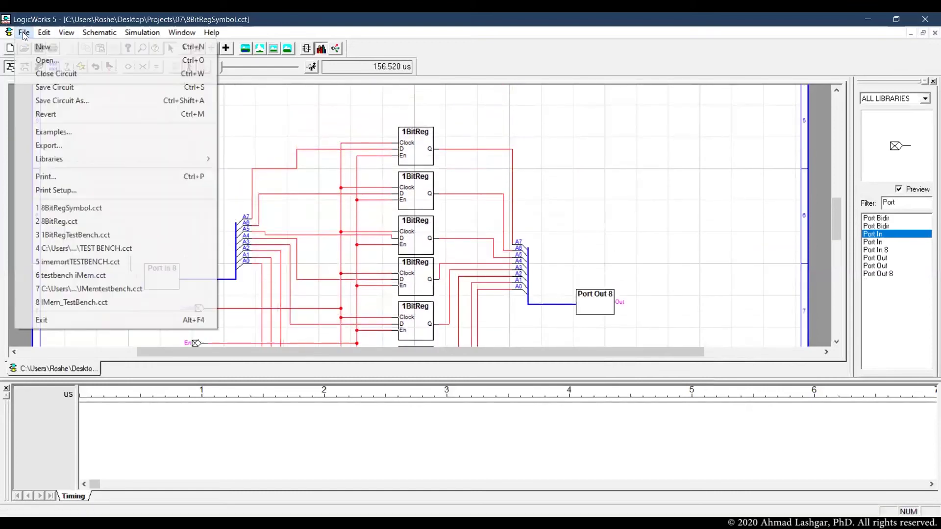
{"action": "left_click", "coordinate": [41, 47]}
{"action": "left_click", "coordinate": [88, 117]}
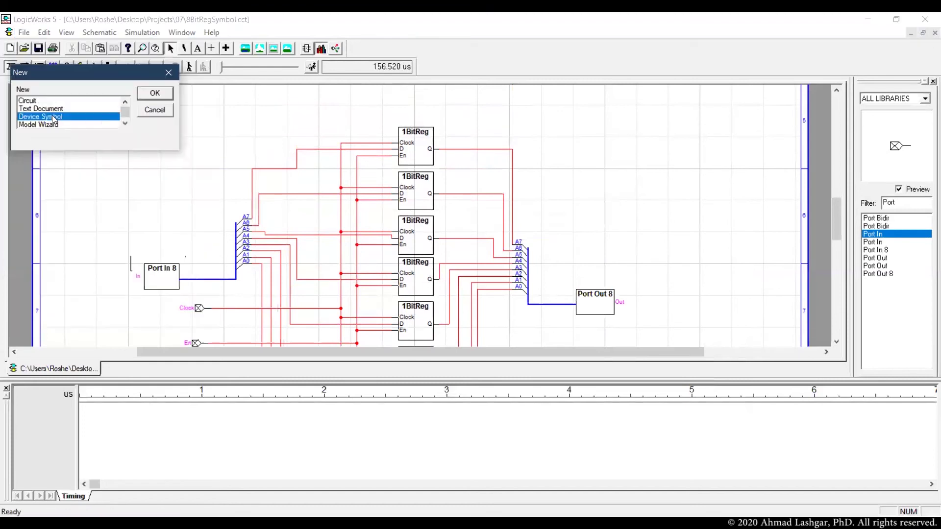
{"action": "left_click", "coordinate": [157, 94]}
- Attach the open circuit 8BitRegSymbol.cct as the symbol's subcircuit and check its In pin
{"action": "left_click", "coordinate": [129, 34]}
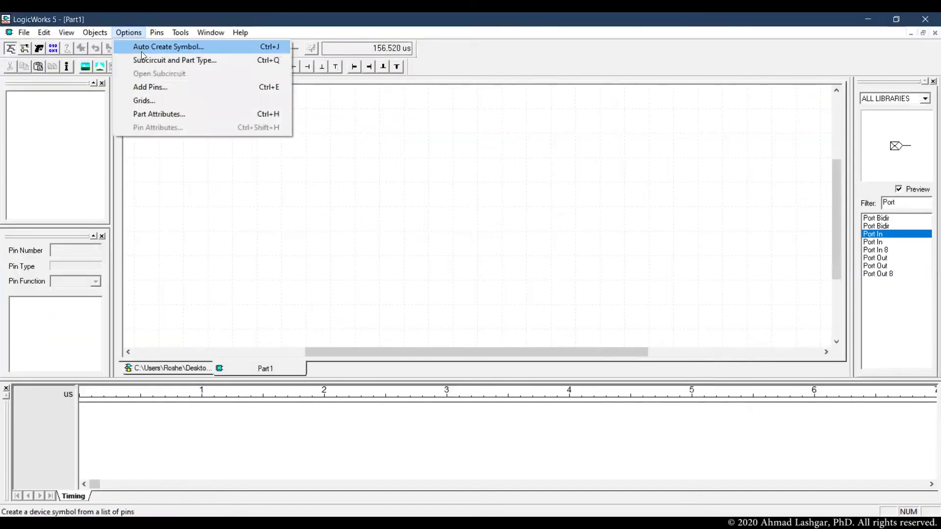
{"action": "left_click", "coordinate": [175, 60]}
{"action": "left_click", "coordinate": [415, 201]}
{"action": "left_click", "coordinate": [444, 238]}
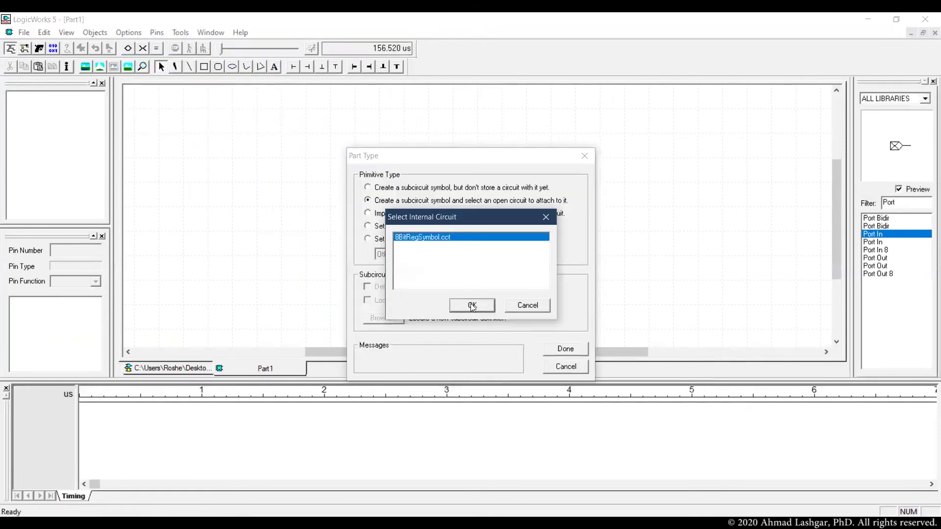
{"action": "left_click", "coordinate": [565, 349]}
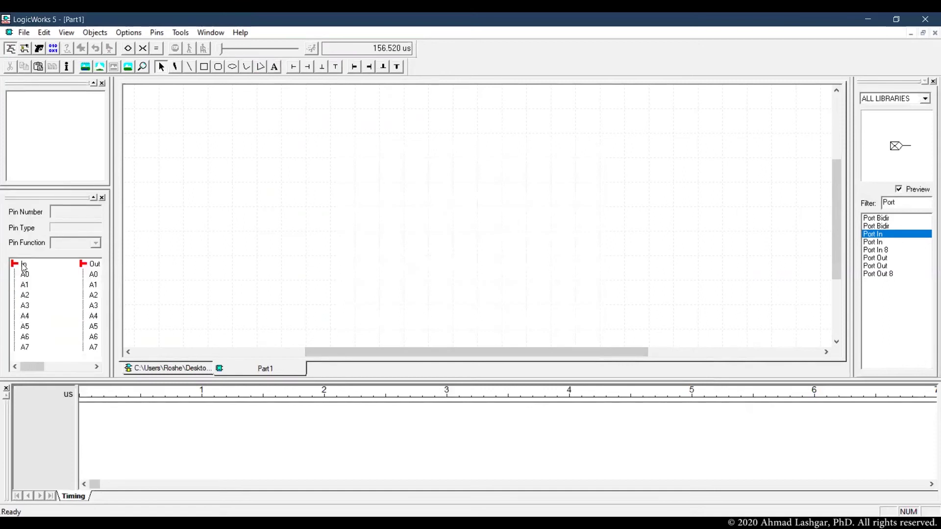
{"action": "left_click", "coordinate": [24, 266]}
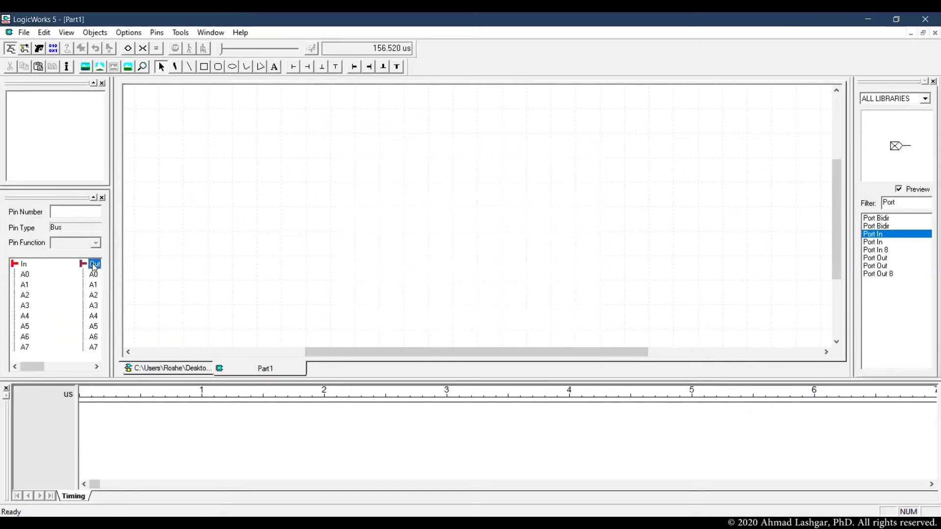
{"action": "left_click_drag", "start_coordinate": [37, 366], "coordinate": [74, 372]}
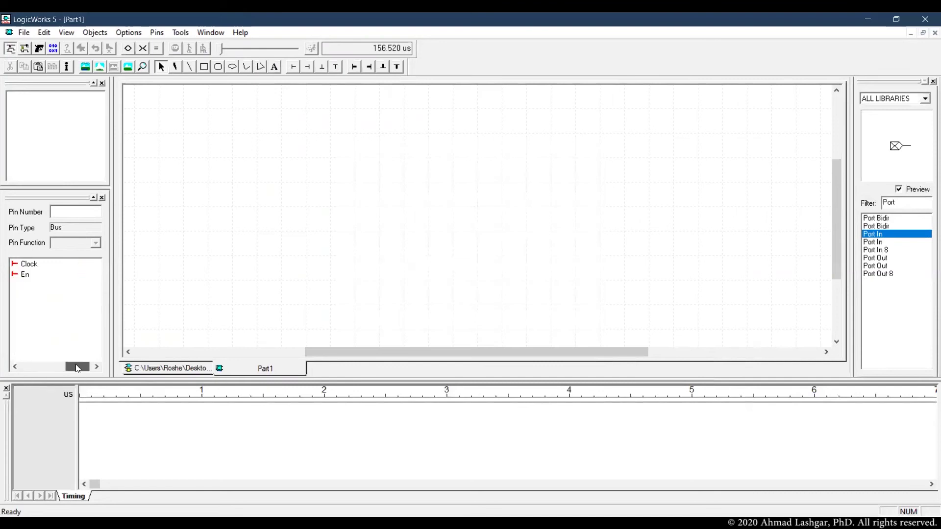
{"action": "left_click", "coordinate": [129, 33]}
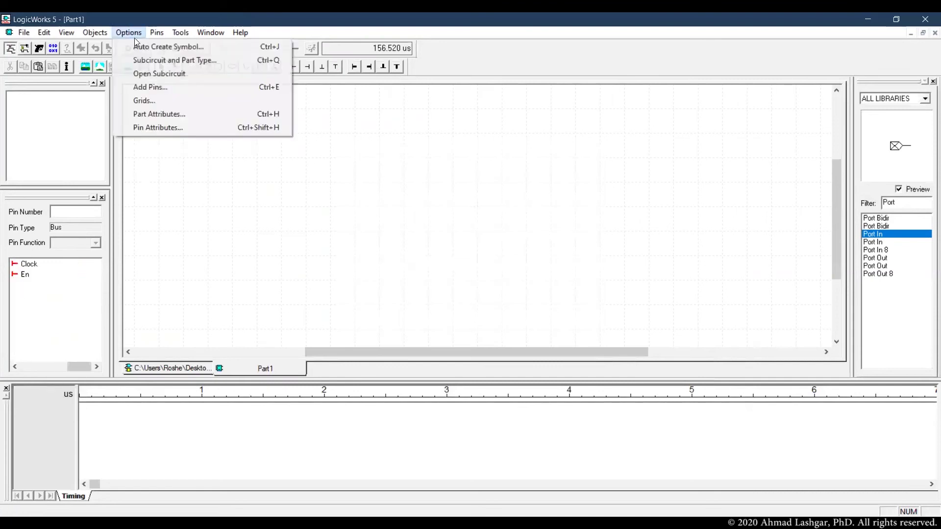
- Move Out[A0..7] to the right pins, name the part 8BitReg and generate the symbol
{"action": "key", "text": "Return"}
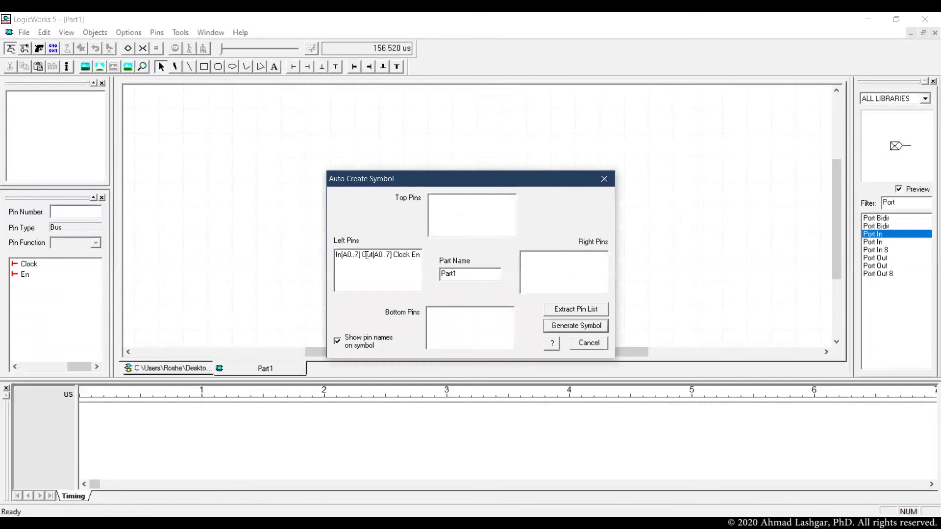
{"action": "left_click_drag", "start_coordinate": [364, 254], "coordinate": [394, 254]}
{"action": "key", "text": "ctrl+x"}
{"action": "left_click", "coordinate": [550, 263]}
{"action": "key", "text": "ctrl+v"}
{"action": "double_click", "coordinate": [469, 276]}
{"action": "type", "text": "8"}
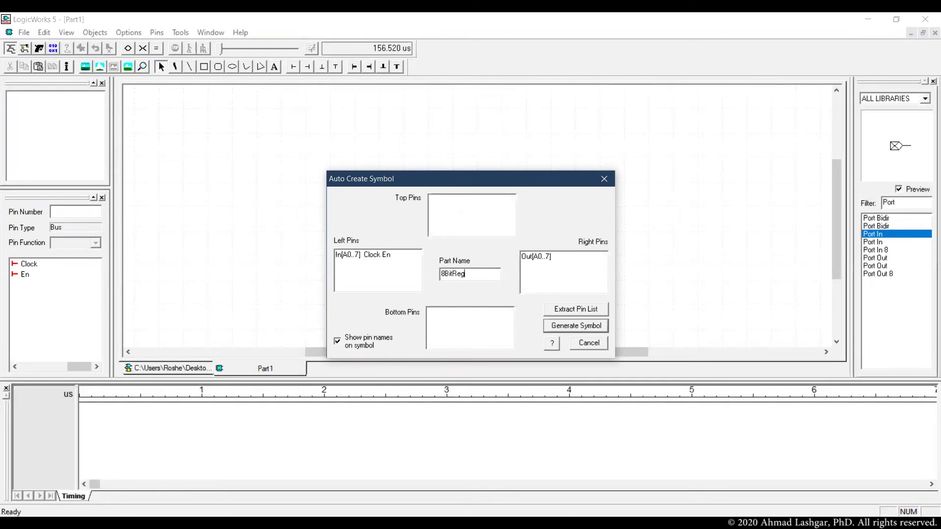
{"action": "left_click", "coordinate": [579, 328]}
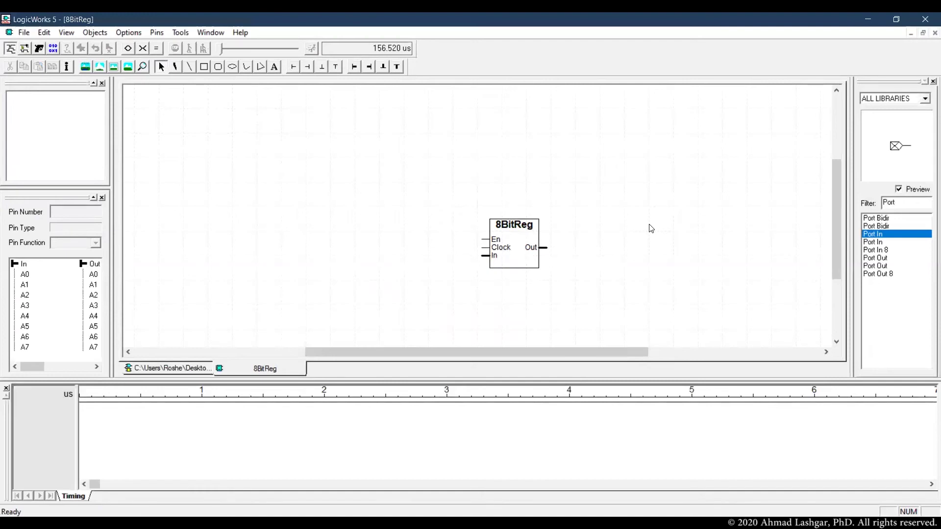
{"action": "left_click", "coordinate": [79, 369]}
{"action": "left_click", "coordinate": [49, 367]}
- Save the 8BitReg part into the CPUProject.clf library
{"action": "left_click", "coordinate": [23, 33]}
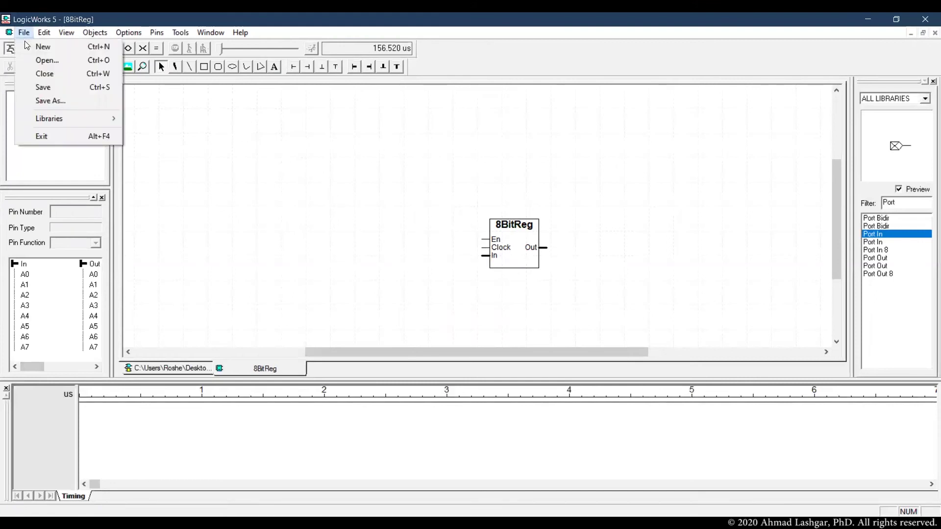
{"action": "left_click", "coordinate": [71, 87]}
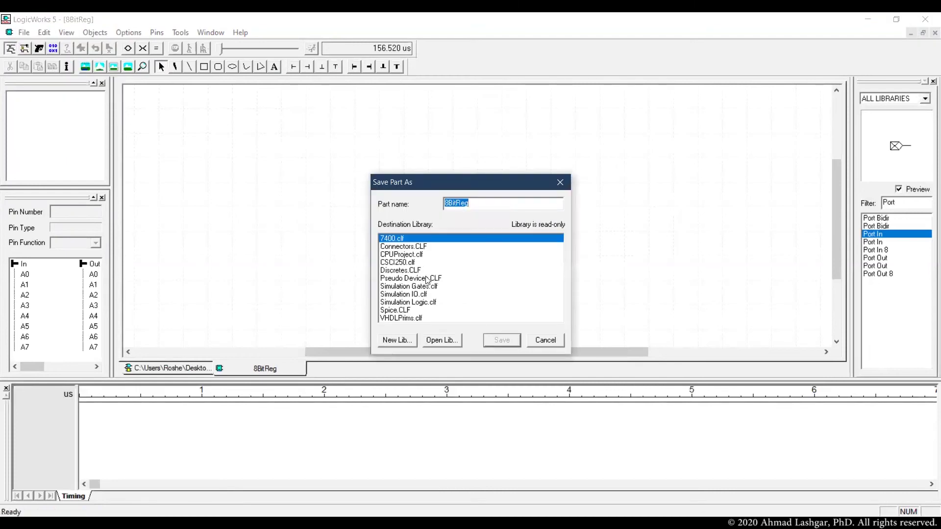
{"action": "left_click", "coordinate": [427, 255]}
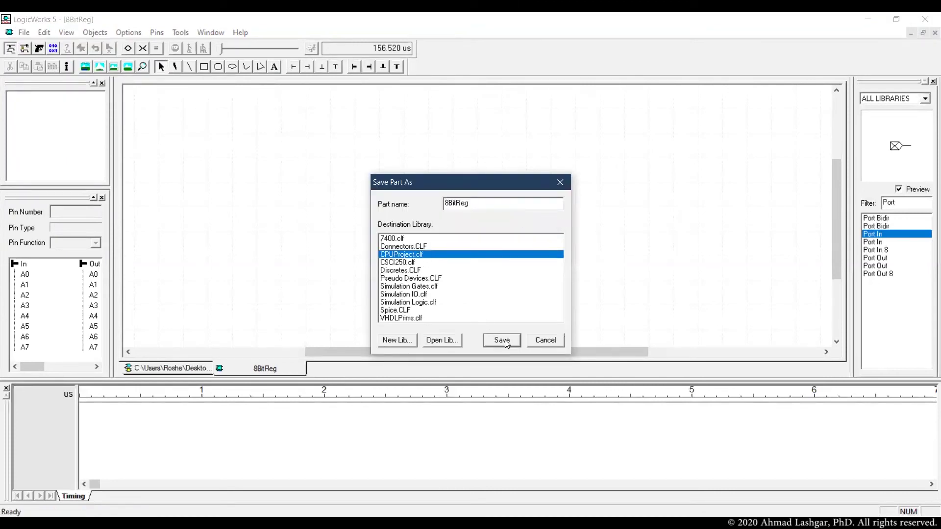
{"action": "left_click", "coordinate": [509, 342]}
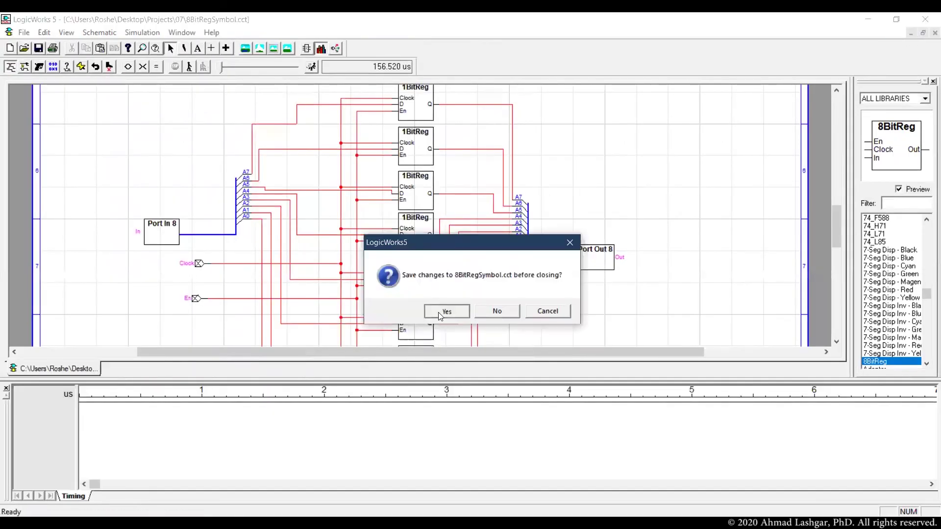
- Answer the save prompt, start a new circuit and place an 8BitReg part on it
{"action": "left_click", "coordinate": [445, 311]}
{"action": "left_click", "coordinate": [10, 33]}
{"action": "left_click", "coordinate": [24, 46]}
{"action": "key", "text": "Return"}
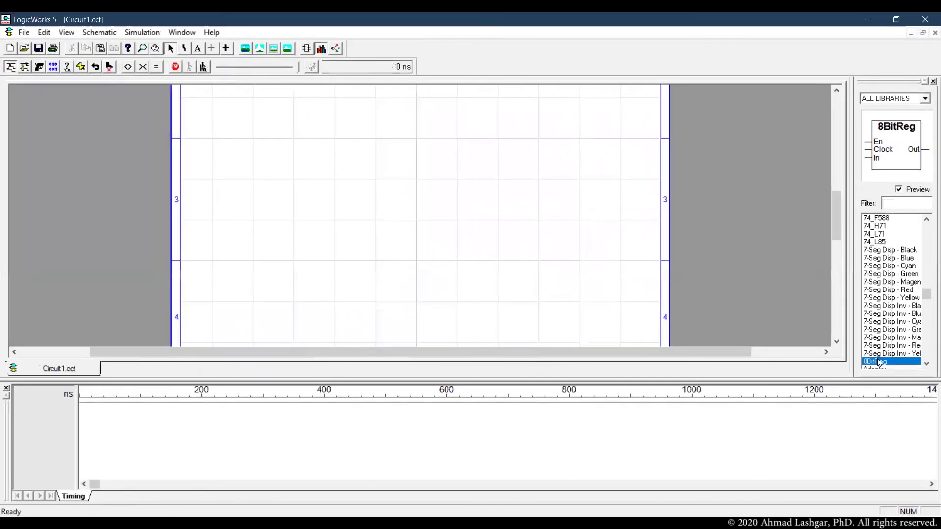
{"action": "left_click", "coordinate": [421, 196]}
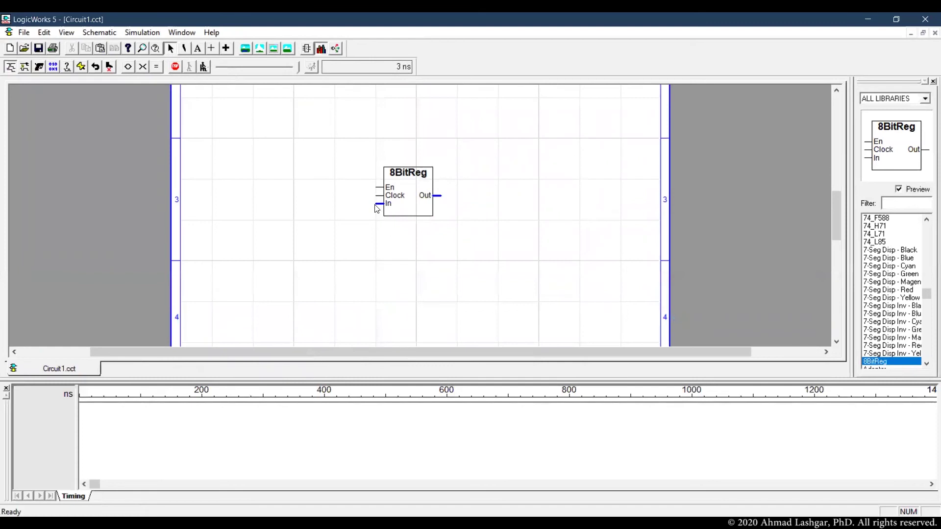
- Draw a bus left from the In pin and attach an A0..A7 breakout to its end
{"action": "left_click_drag", "start_coordinate": [376, 204], "coordinate": [291, 205]}
{"action": "right_click", "coordinate": [292, 205]}
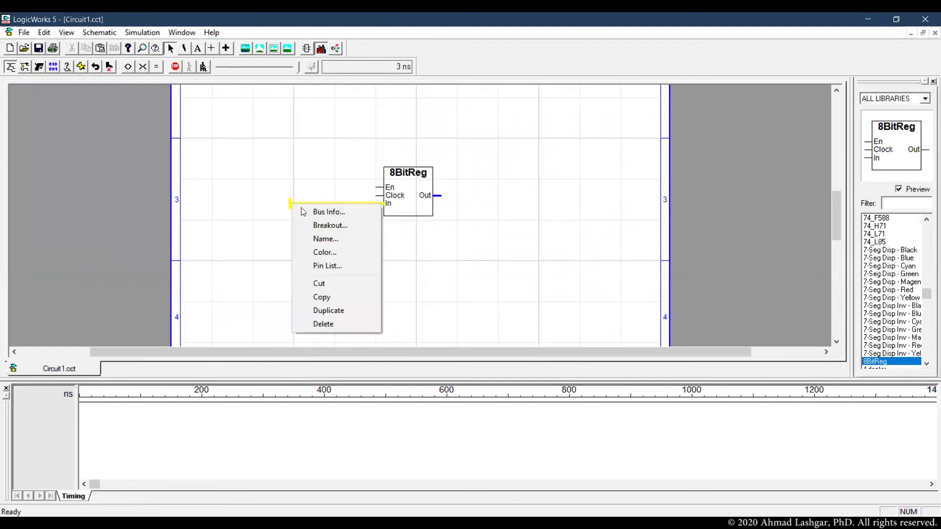
{"action": "left_click", "coordinate": [328, 226]}
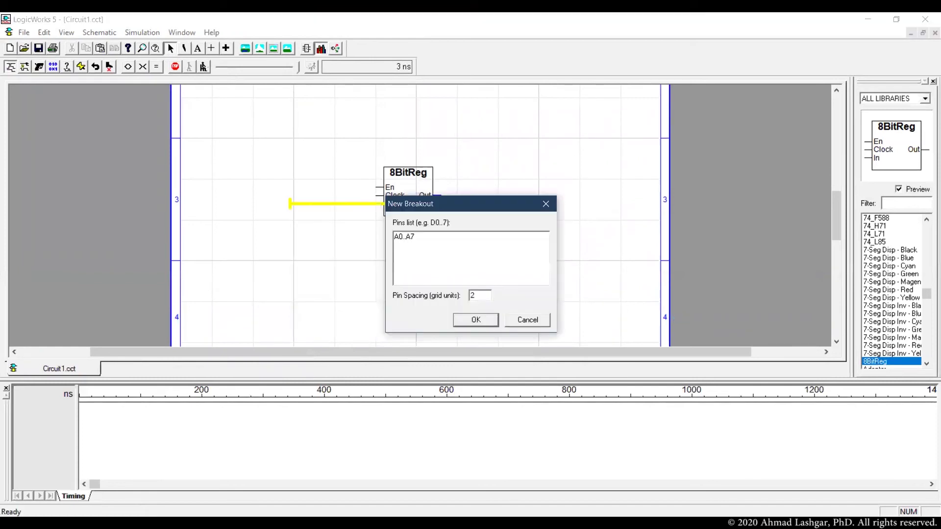
{"action": "key", "text": "Return"}
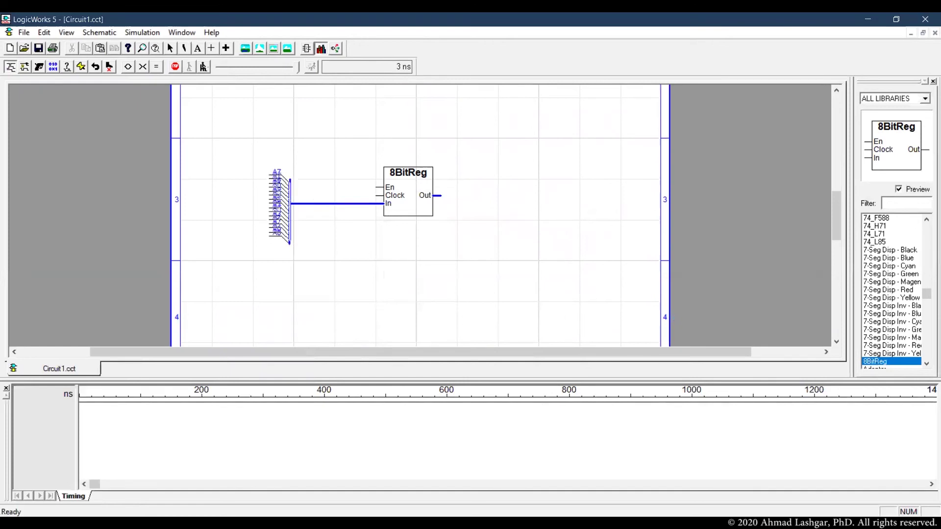
{"action": "left_click", "coordinate": [295, 210]}
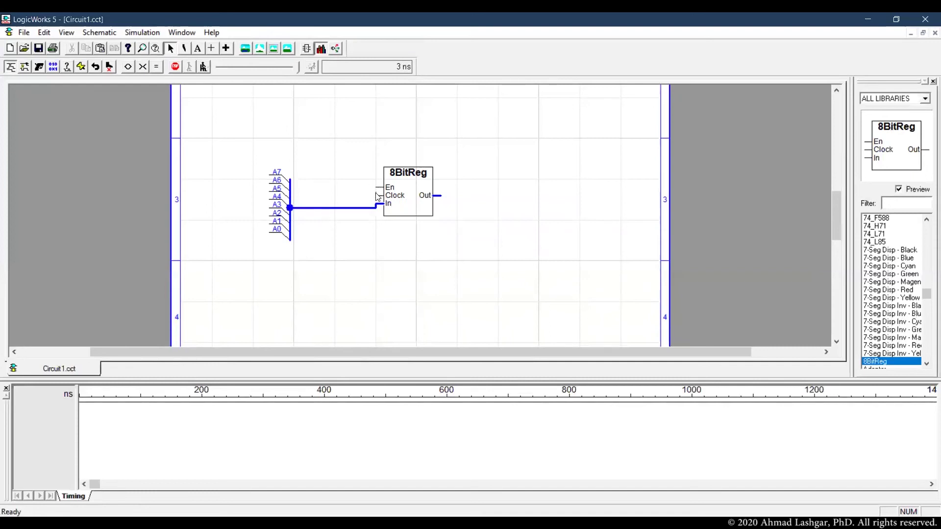
- Run wires from the Clock and En pins and place a flipped clock source on the Clock wire
{"action": "left_click_drag", "start_coordinate": [377, 196], "coordinate": [294, 290]}
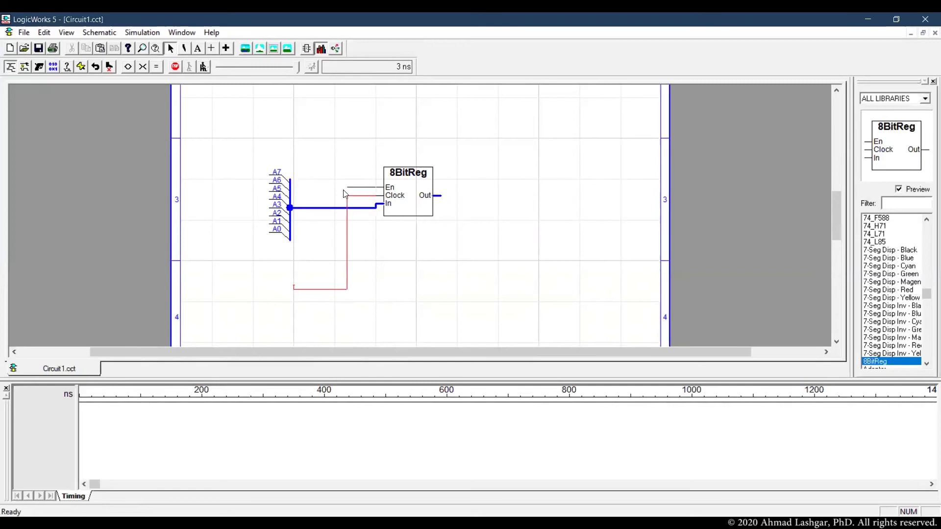
{"action": "left_click_drag", "start_coordinate": [344, 194], "coordinate": [294, 326]}
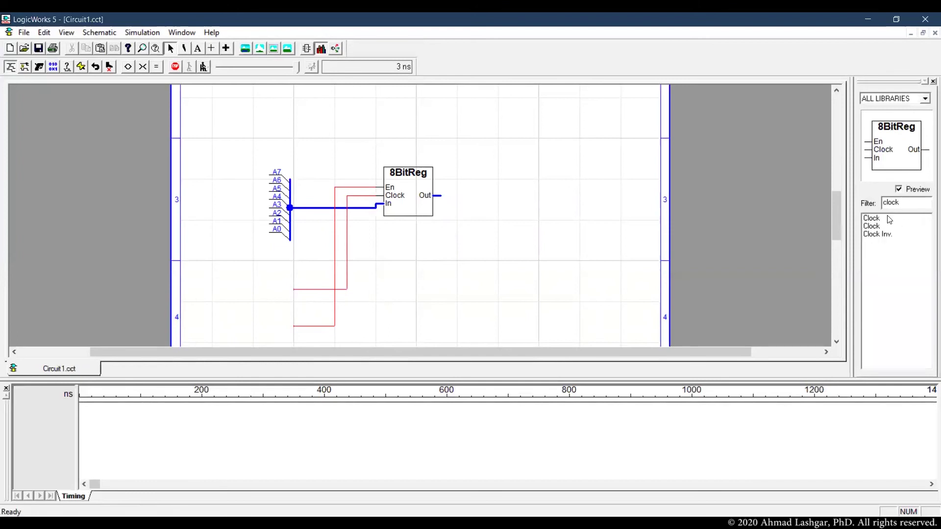
{"action": "left_click", "coordinate": [883, 218]}
{"action": "left_click", "coordinate": [256, 291]}
{"action": "right_click", "coordinate": [249, 291]}
{"action": "left_click", "coordinate": [329, 365]}
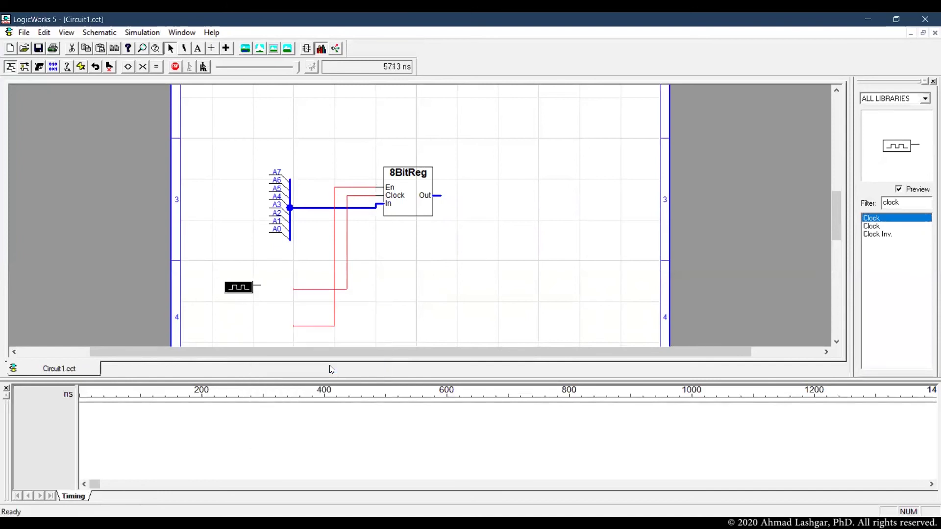
{"action": "key", "text": "Right"}
{"action": "key", "text": "Right"}
{"action": "key", "text": "Down"}
- Place a binary switch, flipped to face right, at the end of the En wire
{"action": "left_click_drag", "start_coordinate": [902, 203], "coordinate": [860, 204]}
{"action": "type", "text": "bi"}
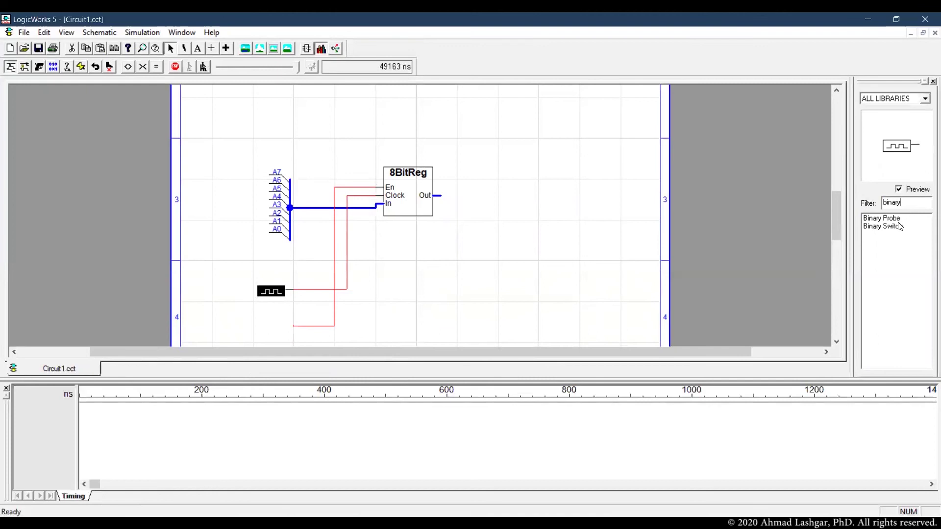
{"action": "left_click", "coordinate": [882, 226]}
{"action": "left_click", "coordinate": [277, 329]}
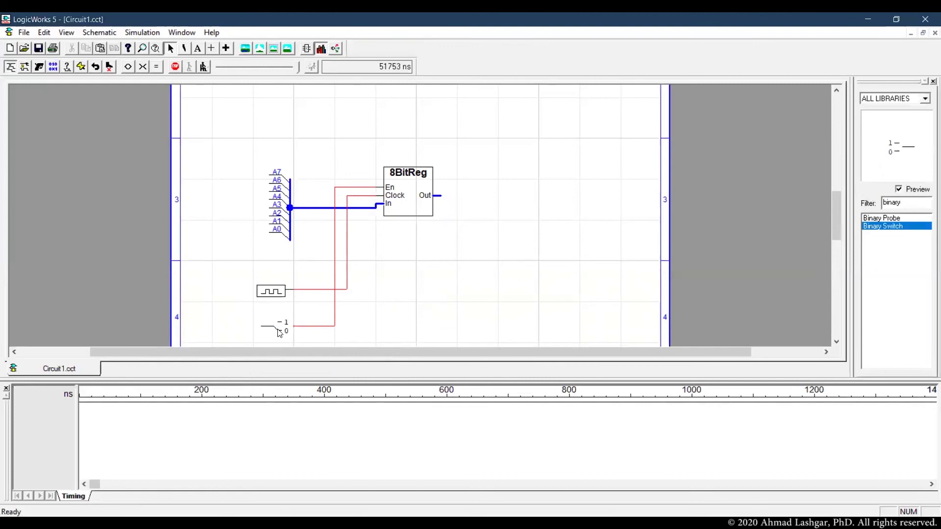
{"action": "right_click", "coordinate": [279, 331]}
{"action": "left_click", "coordinate": [353, 404]}
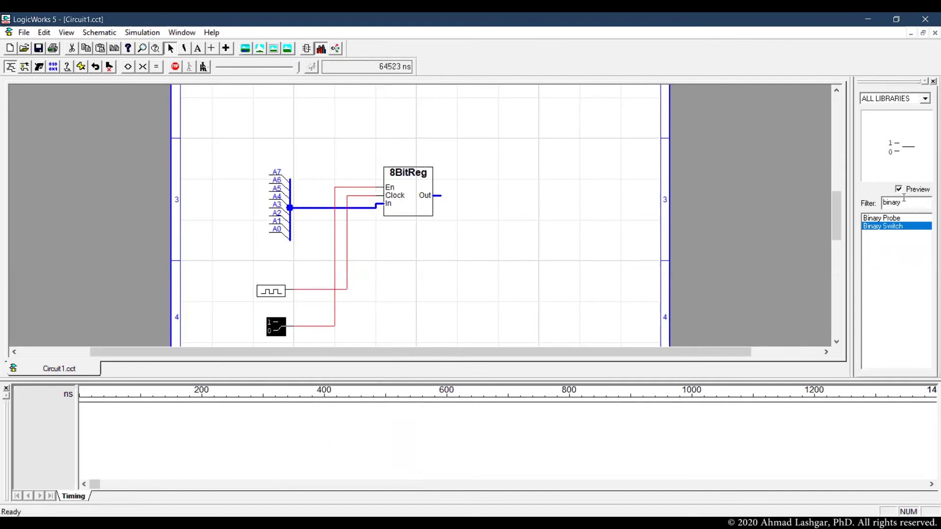
- Filter the library for the Hex Keyboard wo/STB part and select it
{"action": "double_click", "coordinate": [880, 202]}
{"action": "type", "text": "hex"}
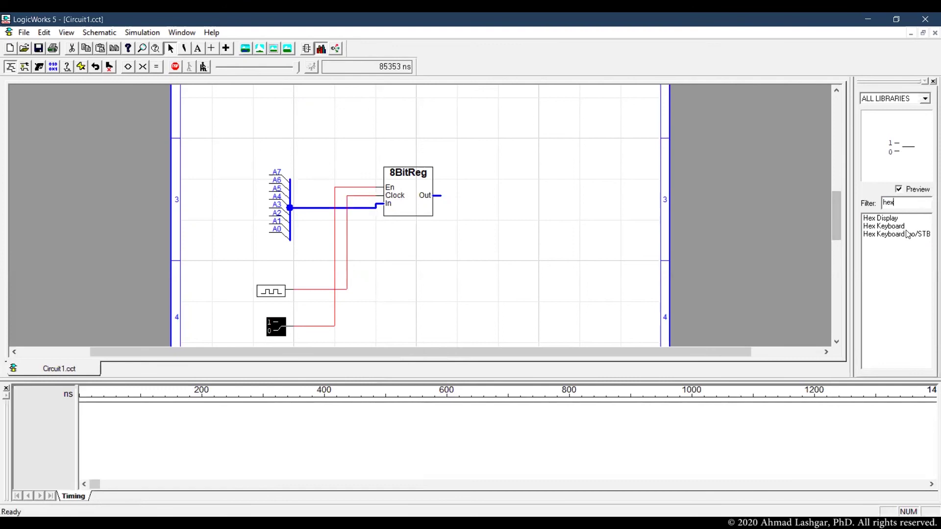
{"action": "left_click", "coordinate": [901, 234]}
- Place a flipped Hex Keyboard wo/STB with its pins aligned to lines A7–A4
{"action": "left_click", "coordinate": [240, 187]}
{"action": "right_click", "coordinate": [240, 187]}
{"action": "left_click", "coordinate": [305, 259]}
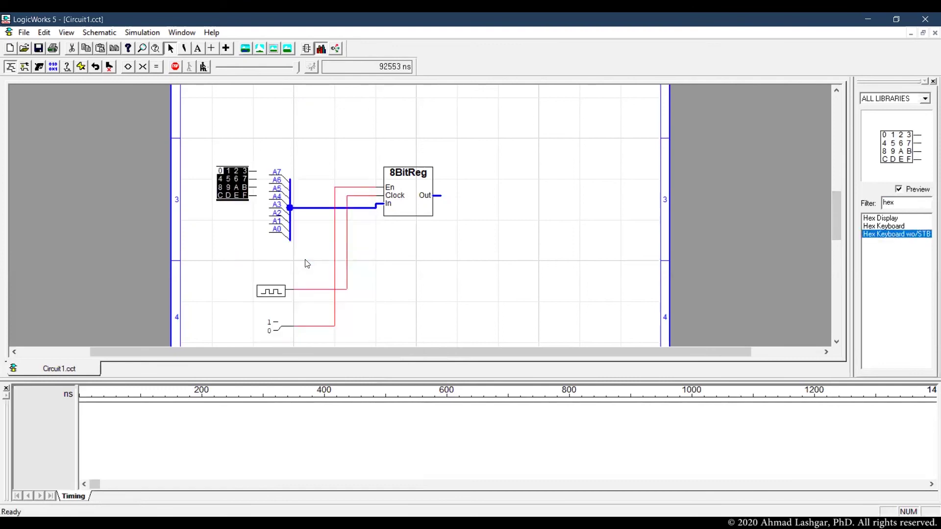
{"action": "key", "text": "Right"}
{"action": "key", "text": "Down"}
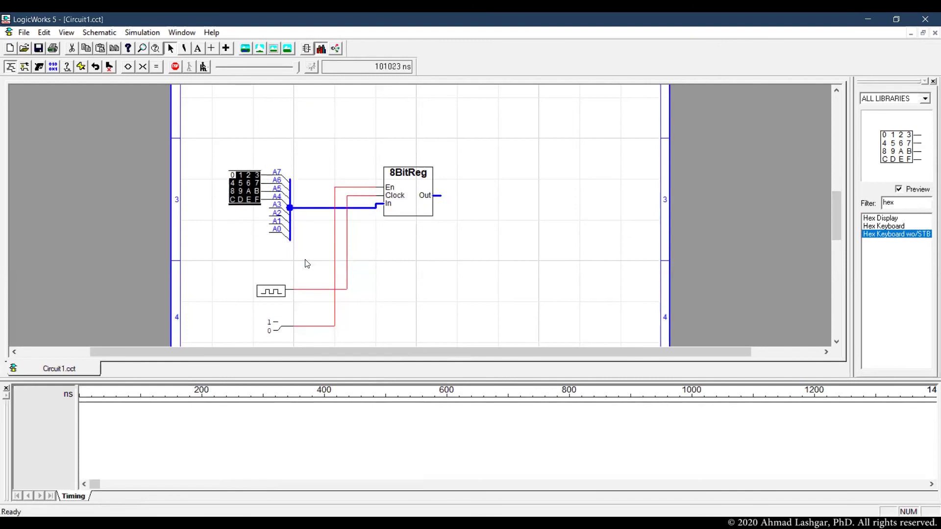
- Paste a second hex keyboard below the first, shift both left onto A7–A0, then save
{"action": "key", "text": "ctrl+v"}
{"action": "key", "text": "Up"}
{"action": "key", "text": "Right"}
{"action": "key", "text": "Escape"}
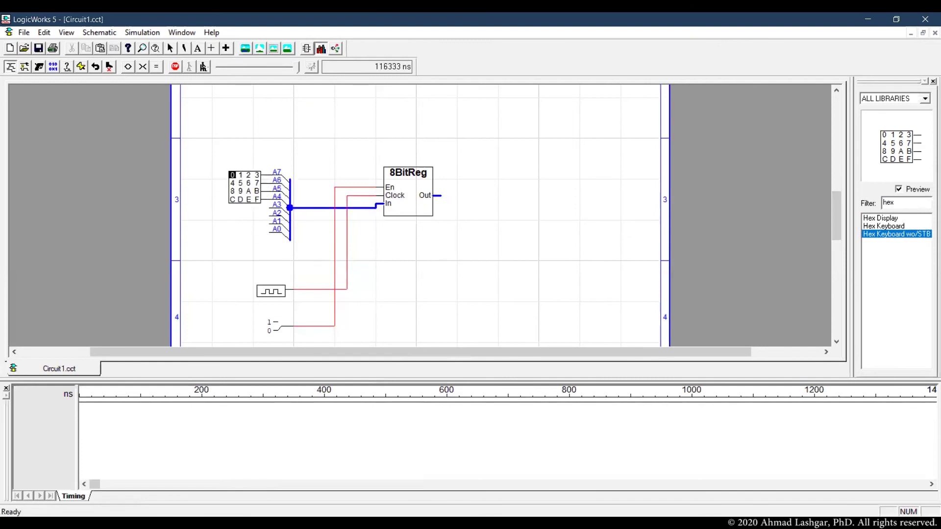
{"action": "key", "text": "ctrl+v"}
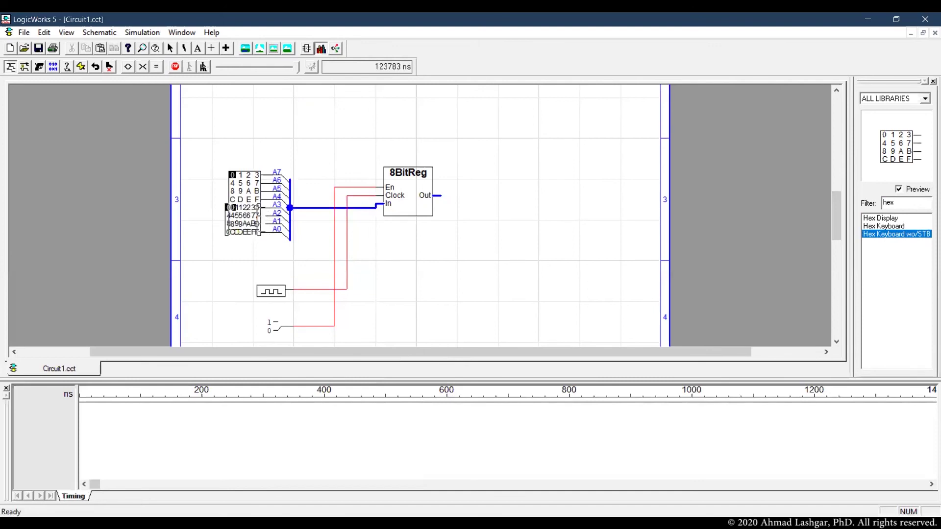
{"action": "left_click", "coordinate": [244, 250]}
{"action": "left_click_drag", "start_coordinate": [221, 162], "coordinate": [266, 252]}
{"action": "key", "text": "Left"}
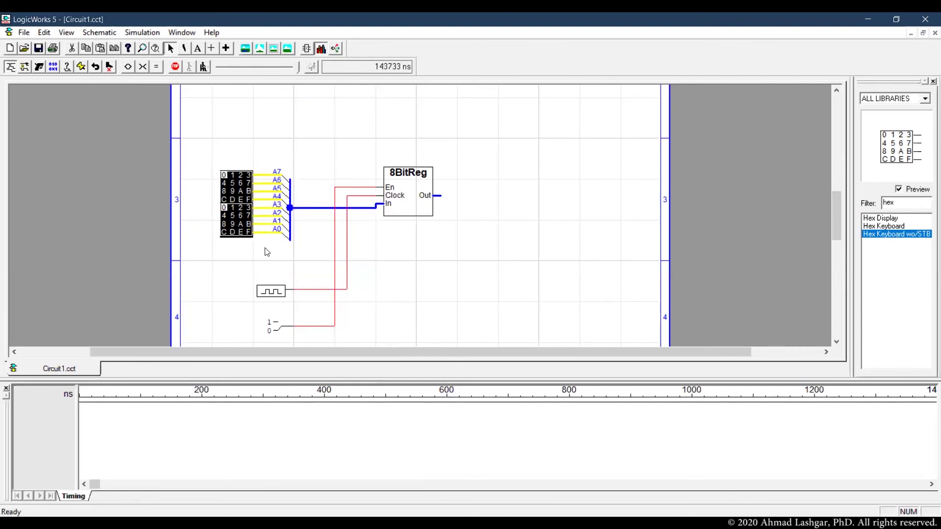
{"action": "left_click", "coordinate": [292, 142]}
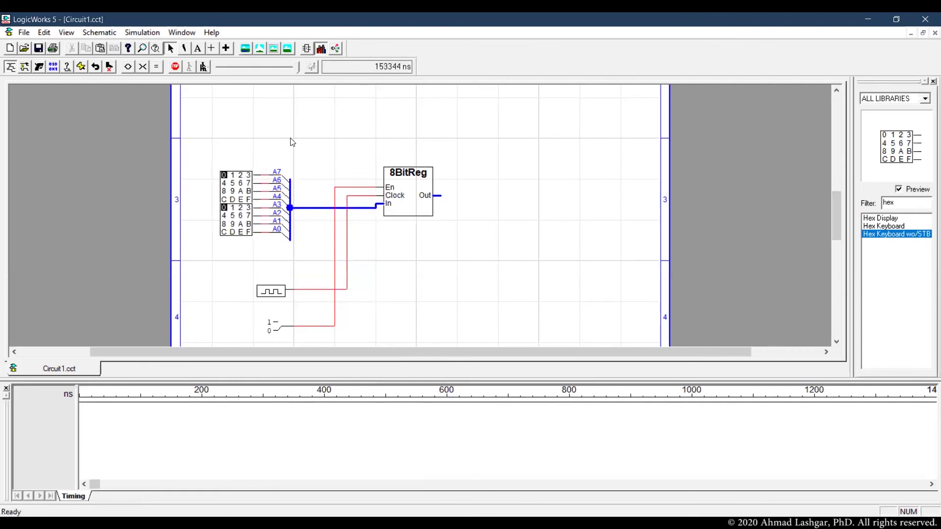
{"action": "key", "text": "ctrl+s"}
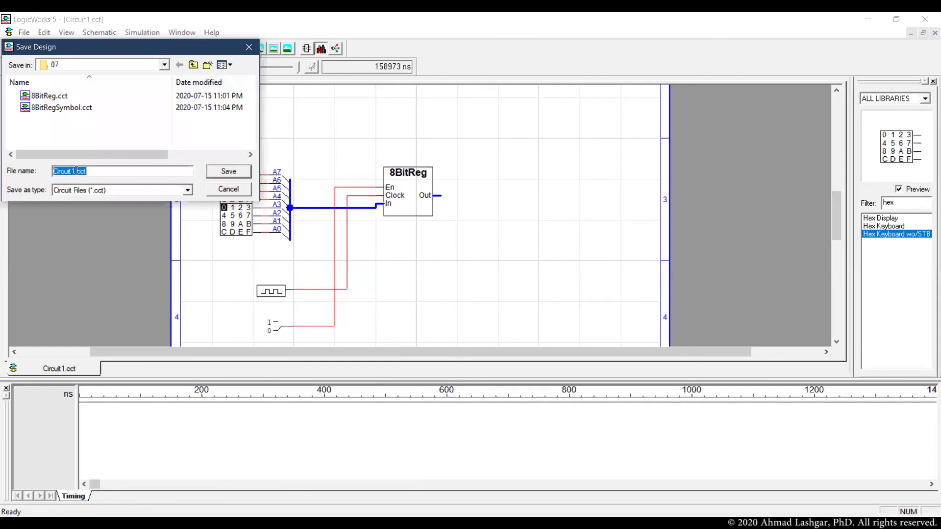
- Save the design as Testbench.cct, reset the simulation, and turn on Show Values
{"action": "type", "text": "Testbench"}
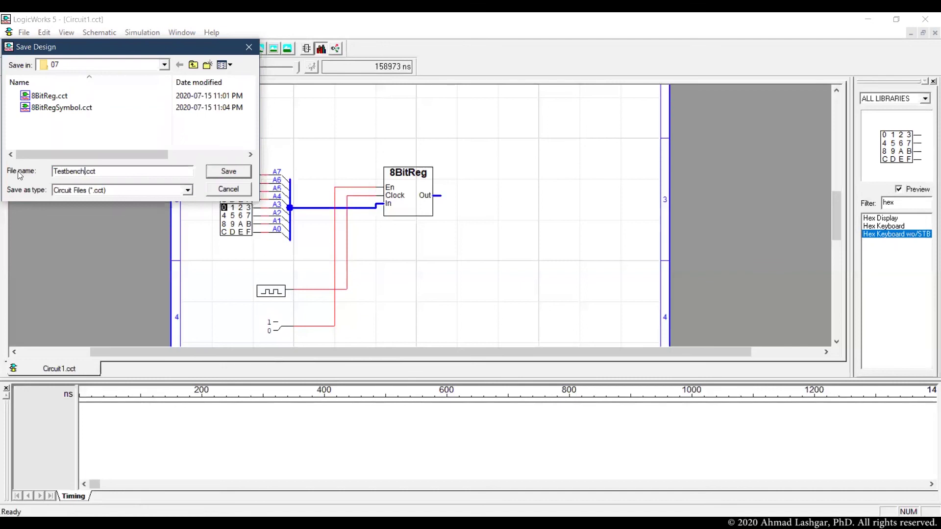
{"action": "key", "text": "Return"}
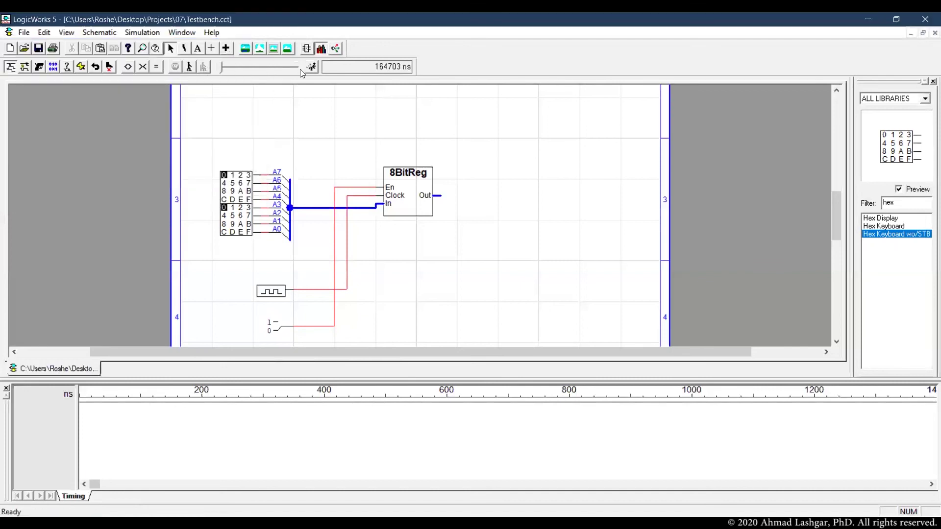
{"action": "left_click", "coordinate": [310, 68]}
{"action": "left_click", "coordinate": [142, 32]}
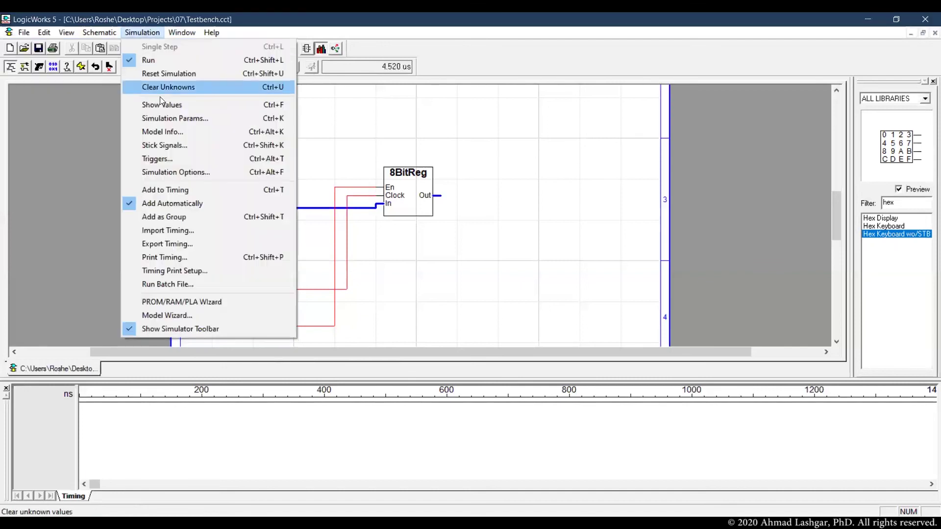
{"action": "left_click", "coordinate": [156, 105]}
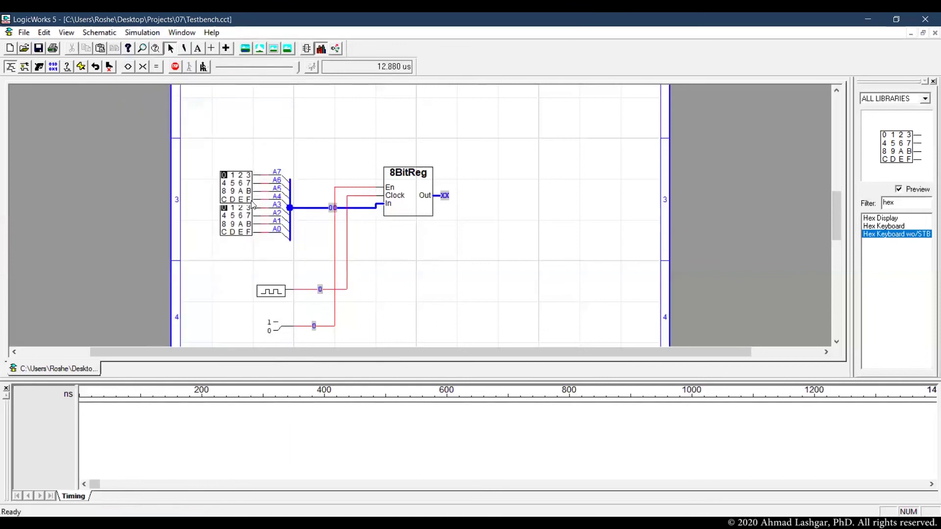
- Enter 23 on the hex keyboards and switch enable on to load it into the register
{"action": "left_click", "coordinate": [240, 175]}
{"action": "left_click", "coordinate": [249, 208]}
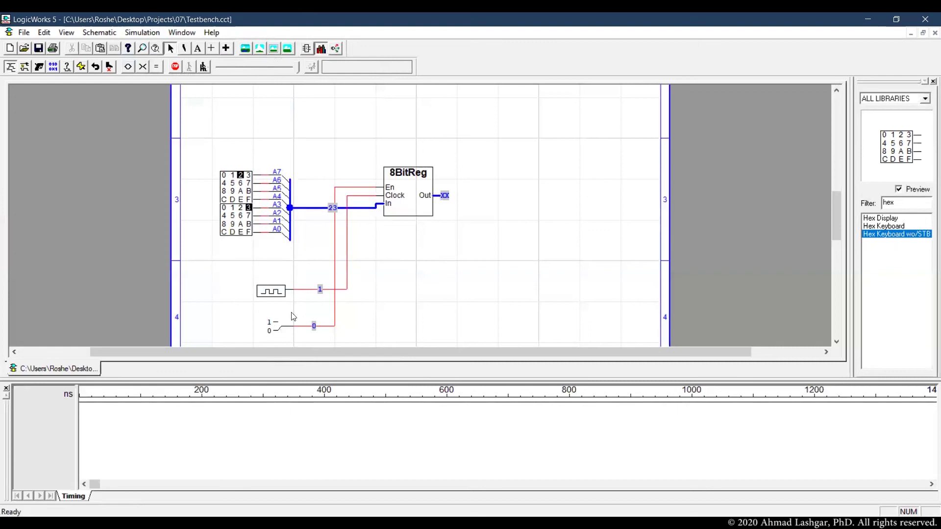
{"action": "left_click", "coordinate": [278, 330]}
- Change the hex keyboard input through 9F and 59 to 94
{"action": "left_click", "coordinate": [232, 225]}
{"action": "left_click", "coordinate": [249, 232]}
{"action": "left_click", "coordinate": [232, 183]}
{"action": "left_click", "coordinate": [224, 191]}
{"action": "left_click", "coordinate": [224, 216]}
{"action": "left_click", "coordinate": [232, 192]}
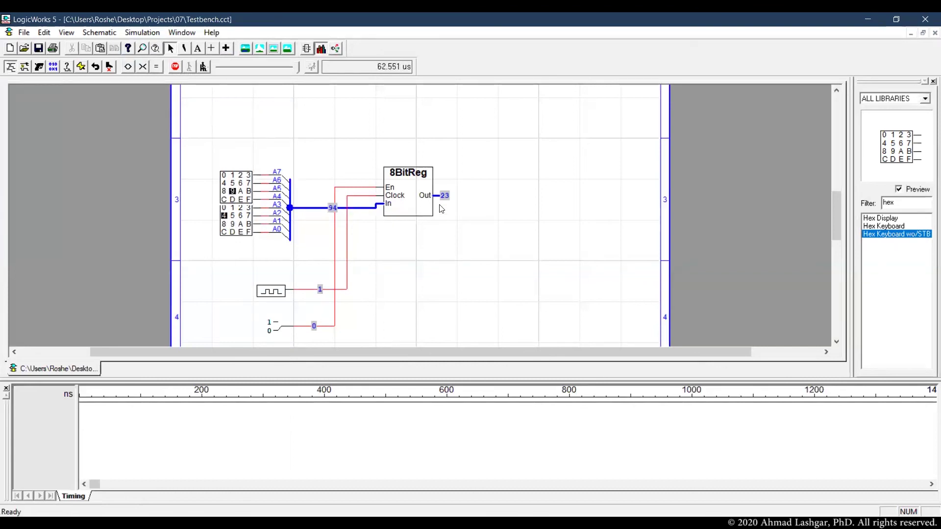